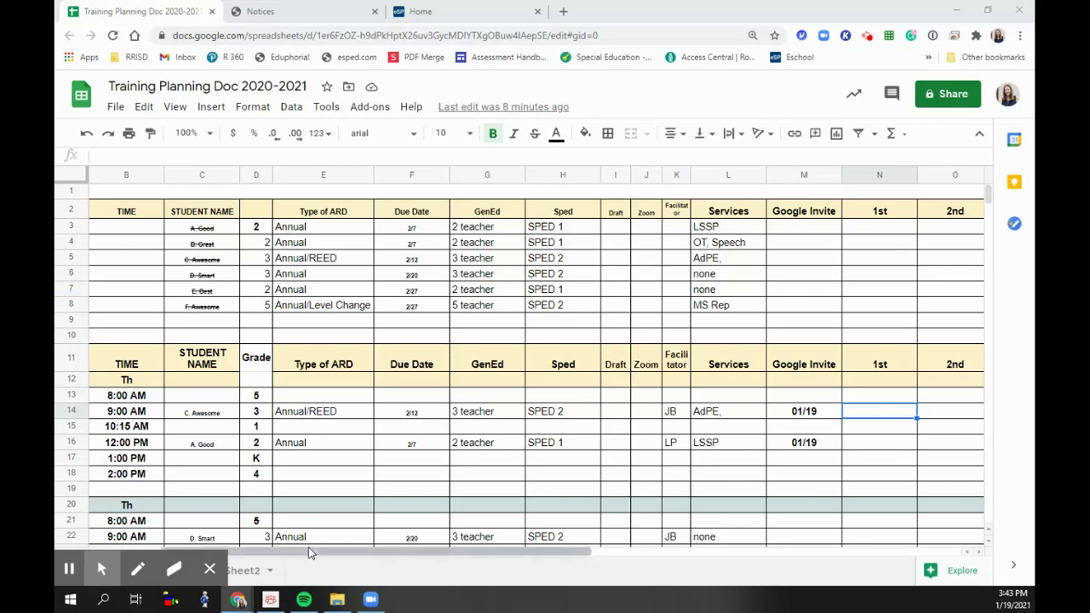
# - Open the Invitation to ARD Meeting - 1 notice screen, giving writing the IEP as the FERPA reason
pyautogui.moveTo(308, 550); pyautogui.dragTo(456, 564)
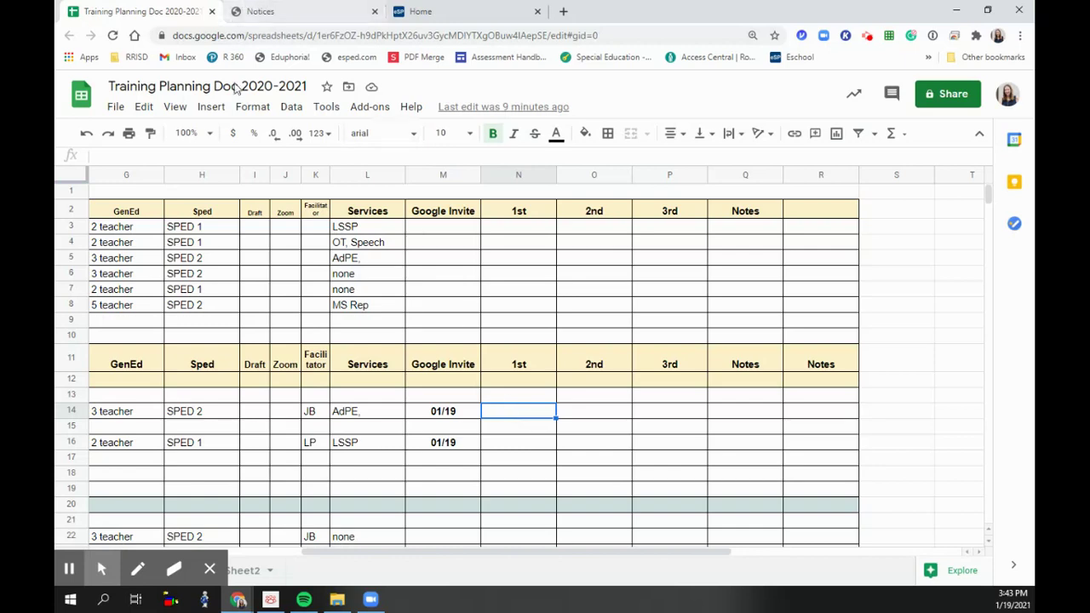
pyautogui.moveTo(366, 555); pyautogui.dragTo(285, 555)
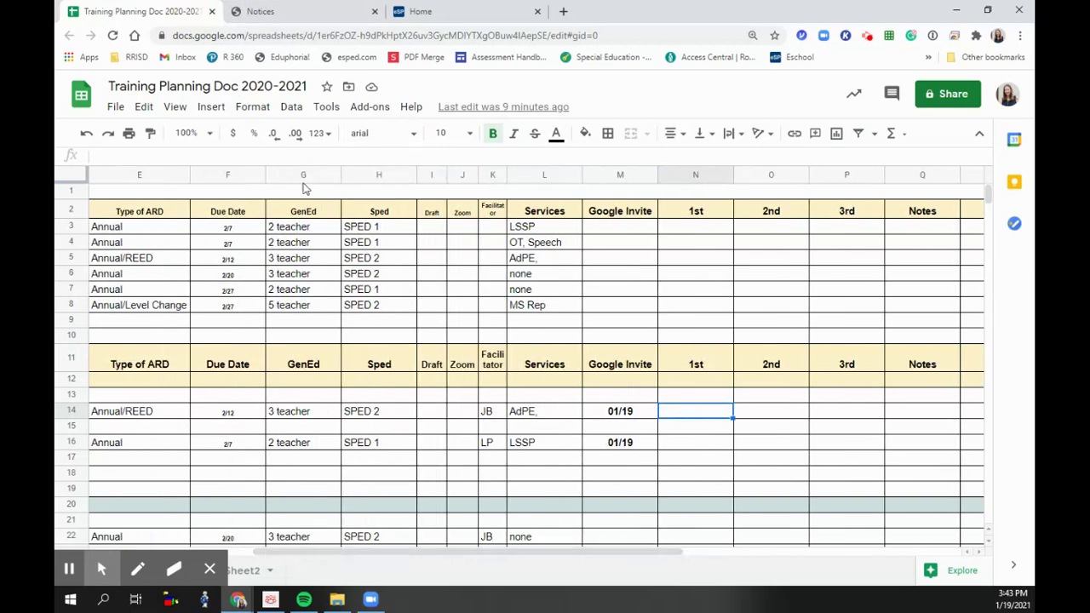
pyautogui.click(264, 11)
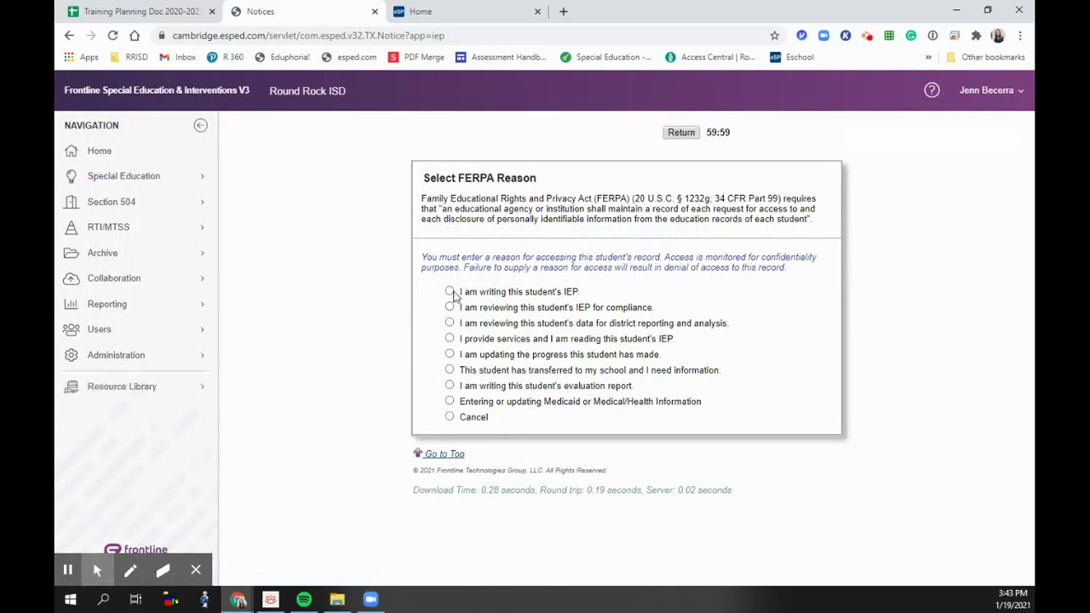
pyautogui.click(450, 291)
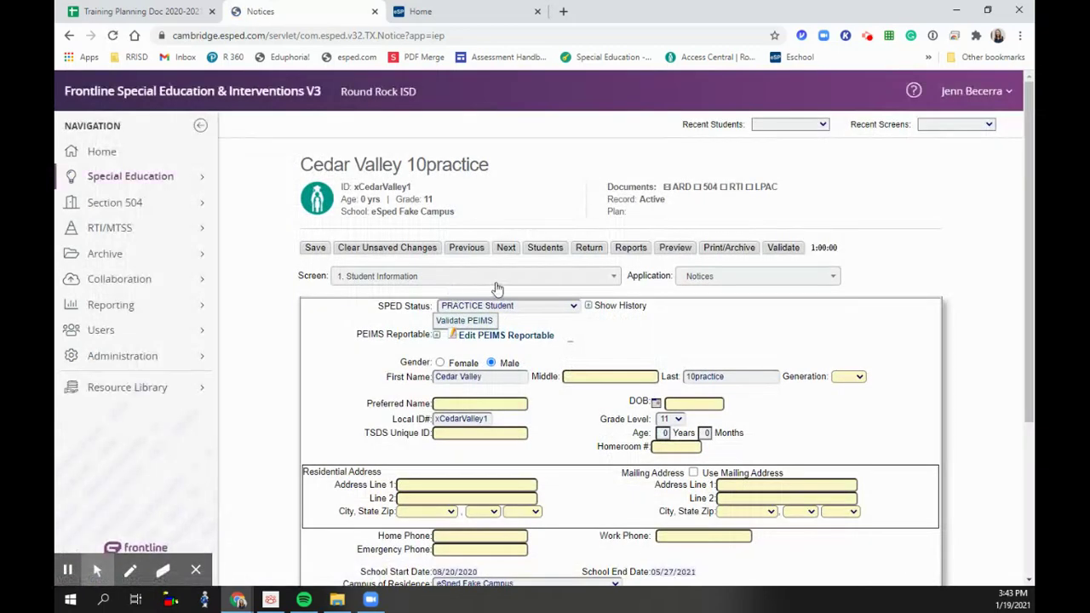
pyautogui.scroll(-1, 452, 295)
pyautogui.click(544, 211)
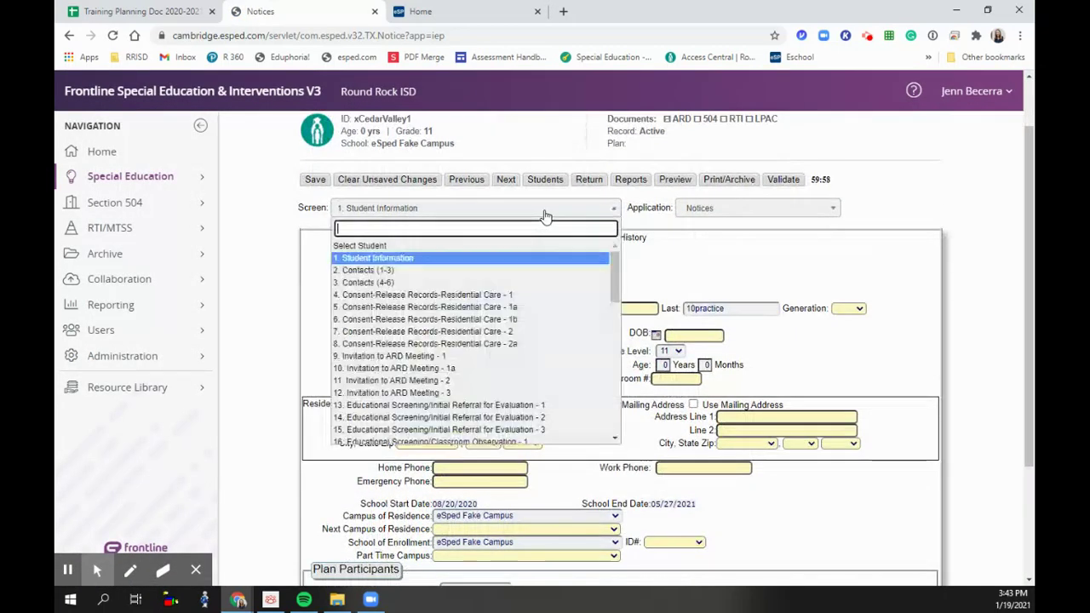
pyautogui.click(482, 357)
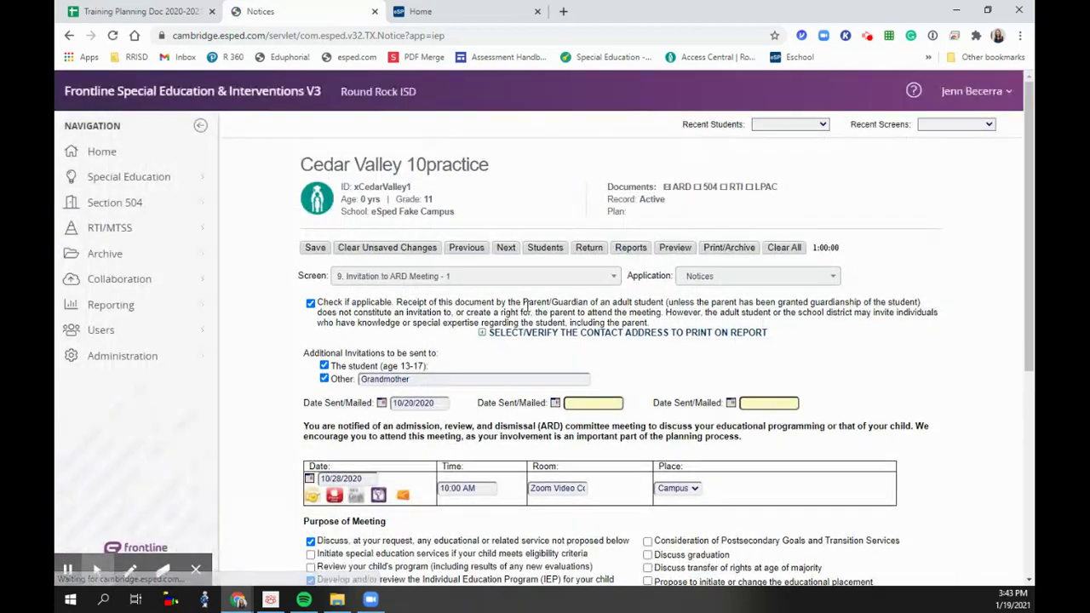
pyautogui.scroll(-2, 383, 255)
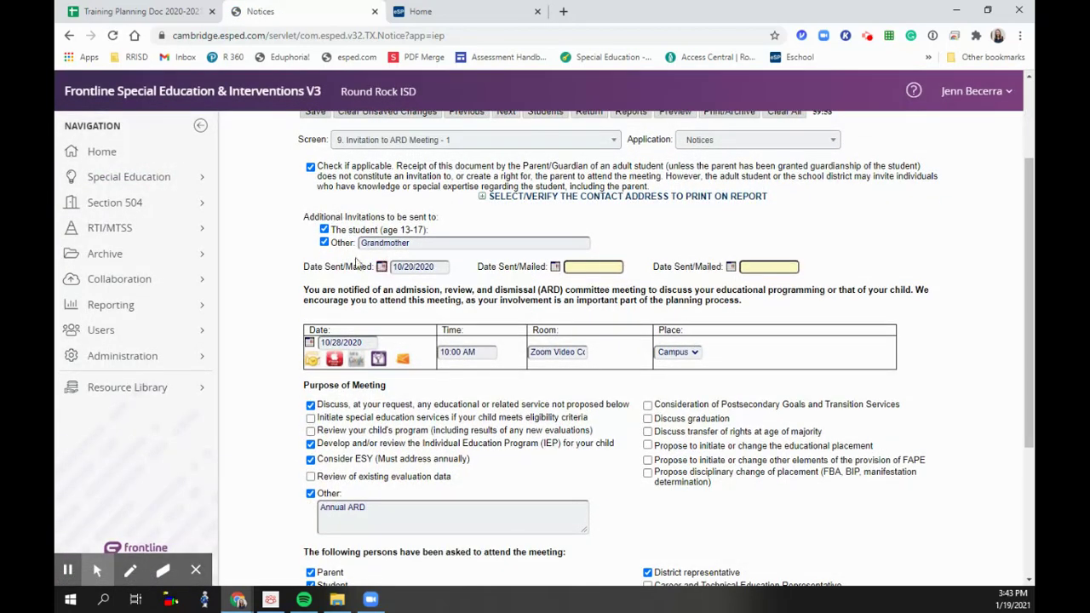
# - Enter the sent/mailed dates 01/19/2021, 01/19/2021 and 02/01/2021
pyautogui.click(438, 267)
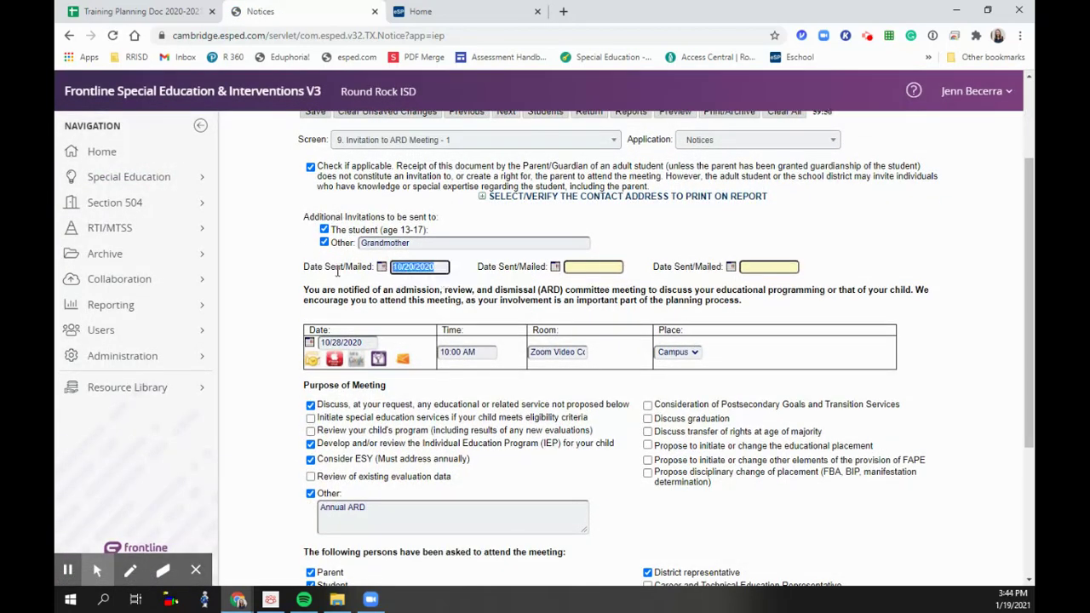
pyautogui.write('01/19/2021')
pyautogui.click(582, 269)
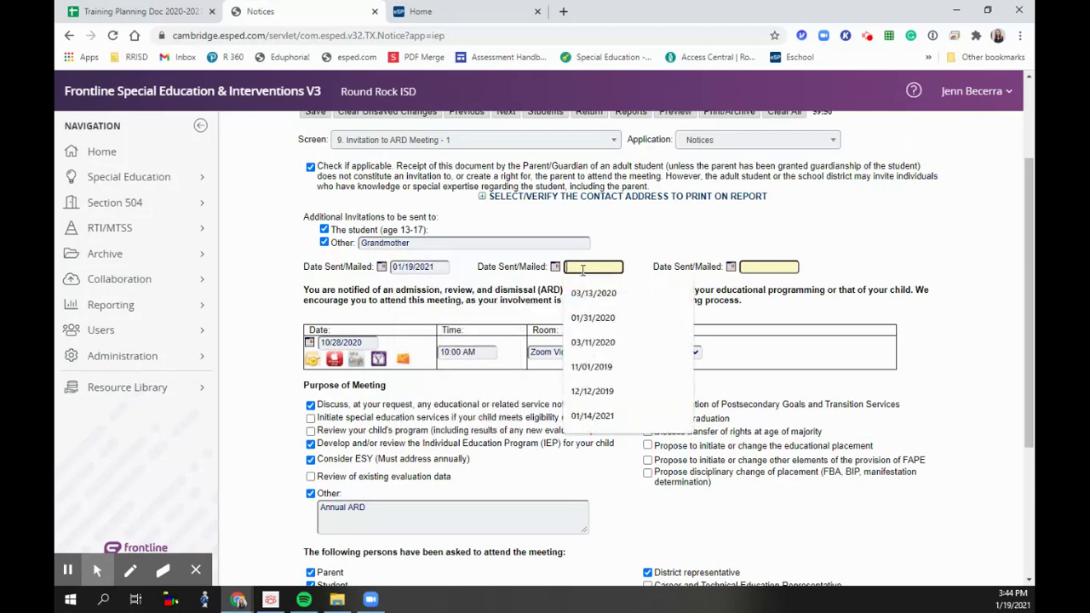
pyautogui.write('01/19/2021')
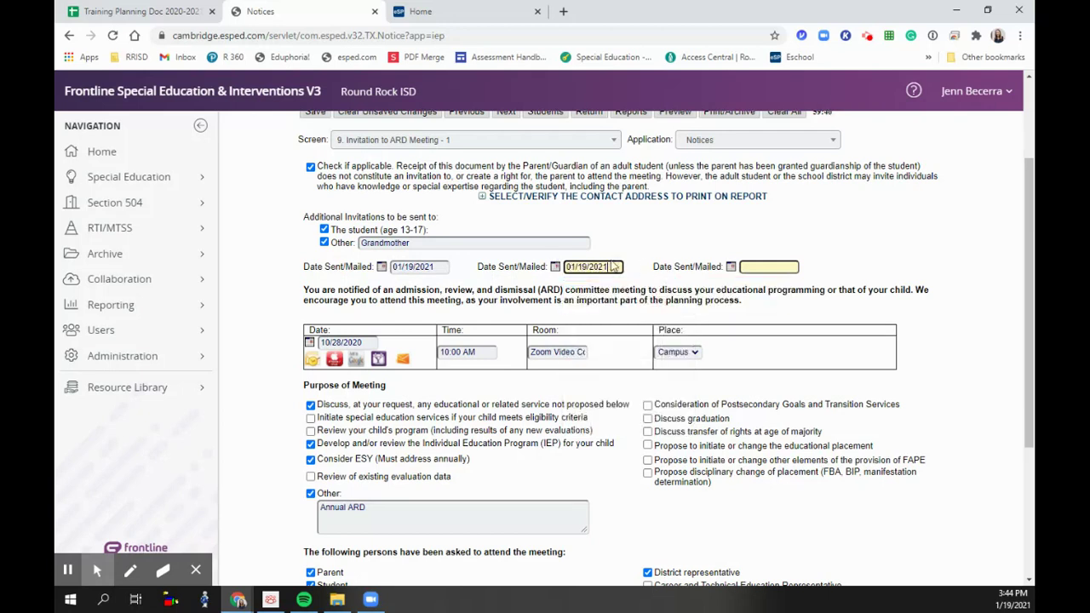
pyautogui.click(768, 266)
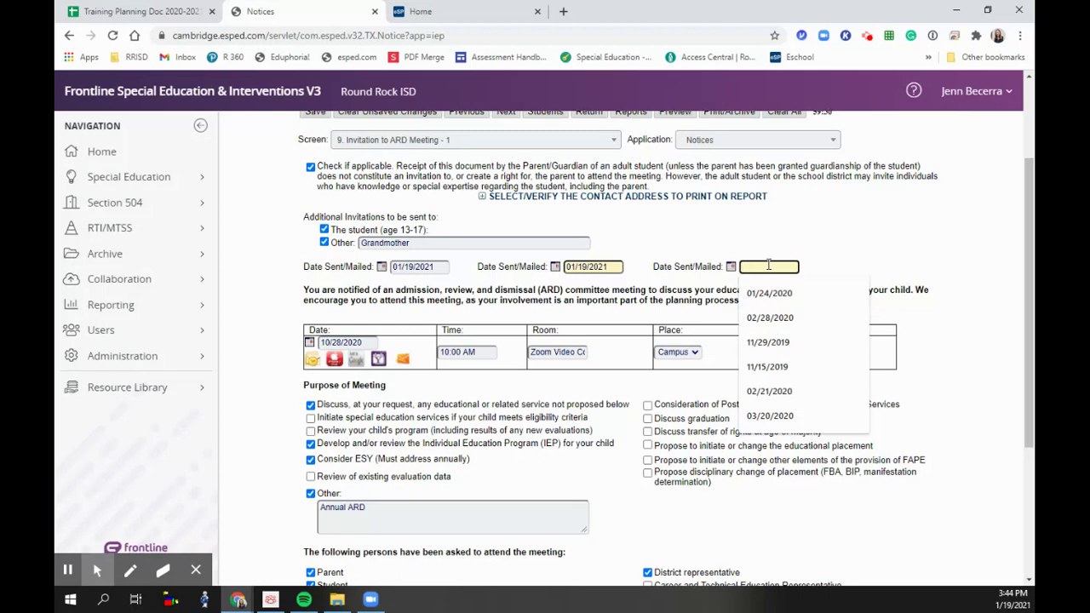
pyautogui.write('02/')
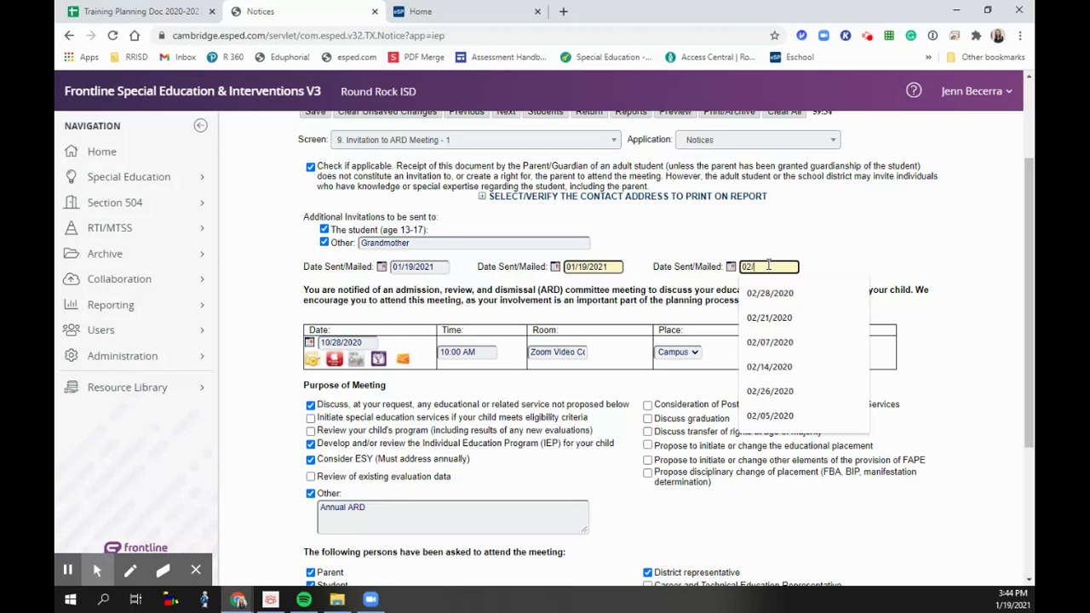
pyautogui.write('01/2021')
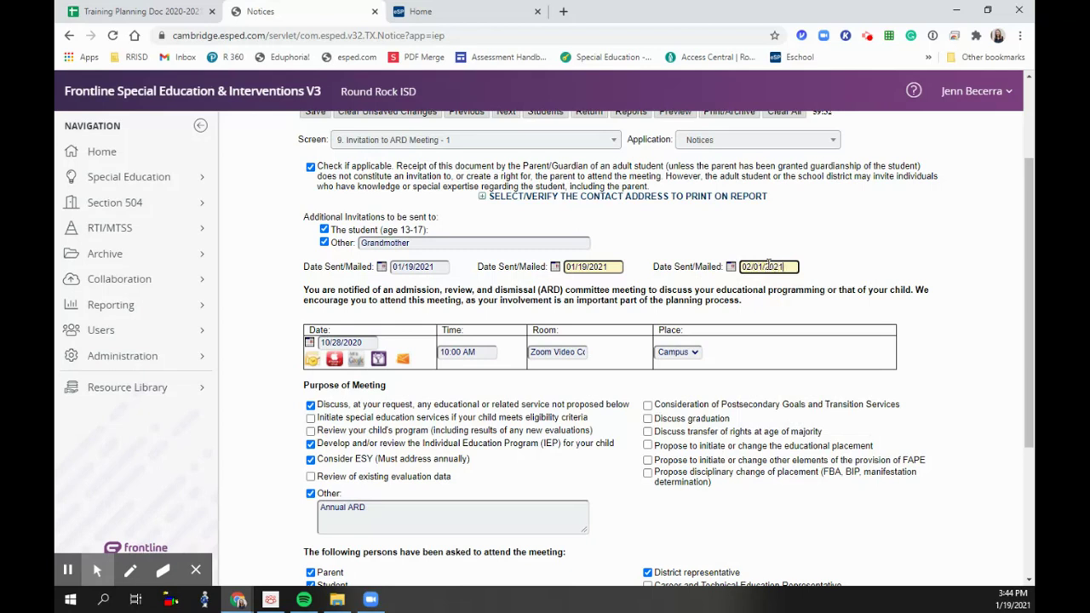
# - Set the meeting date to 02/07/2021 and the time to 09:00 AM
pyautogui.click(370, 340)
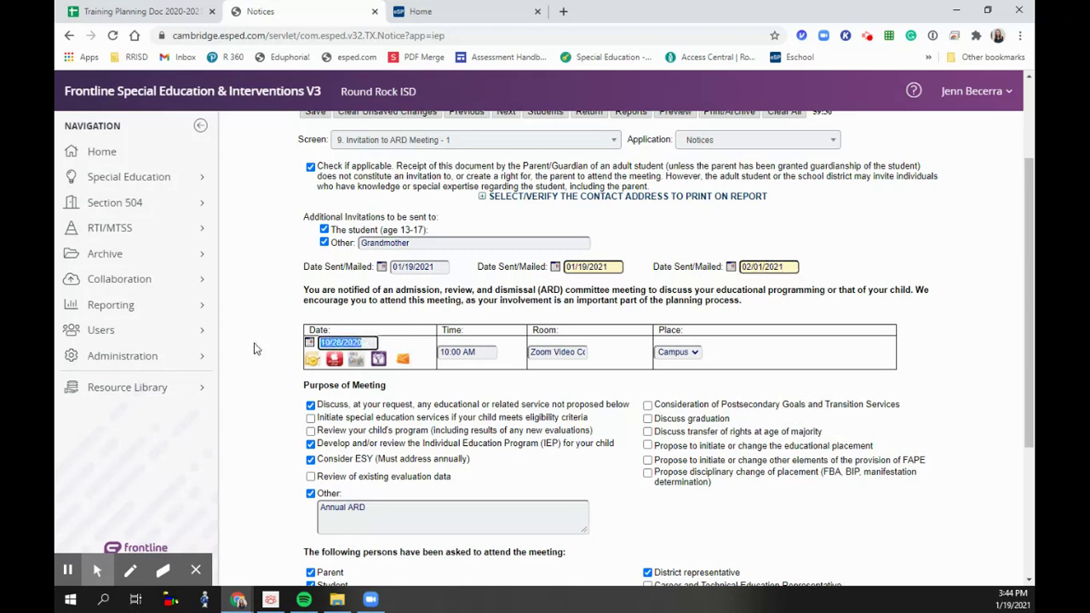
pyautogui.write('02/07/2021')
pyautogui.click(481, 355)
pyautogui.write('09')
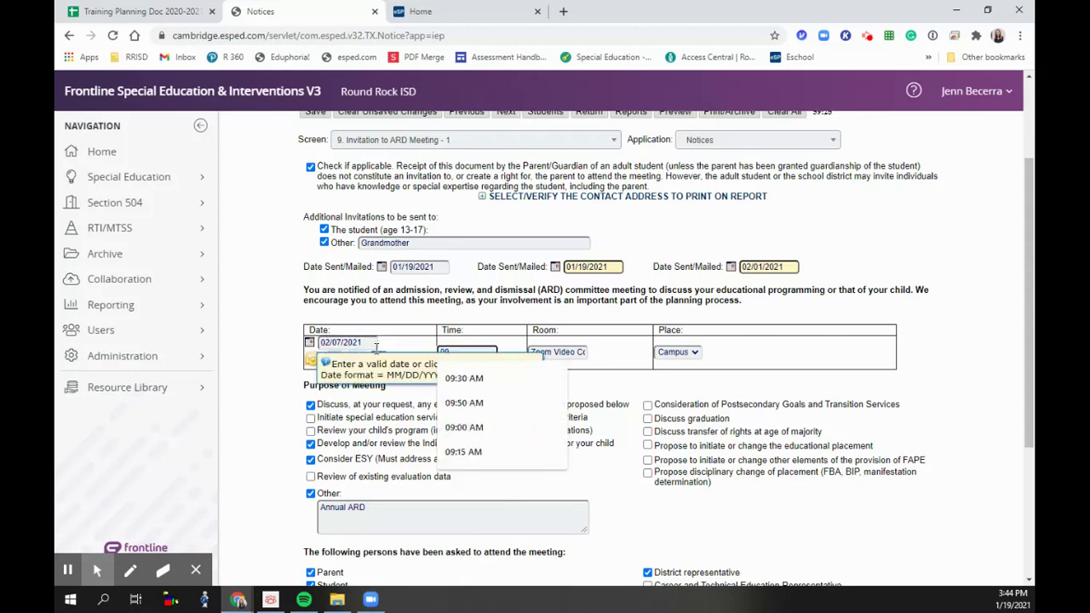
pyautogui.press('Escape')
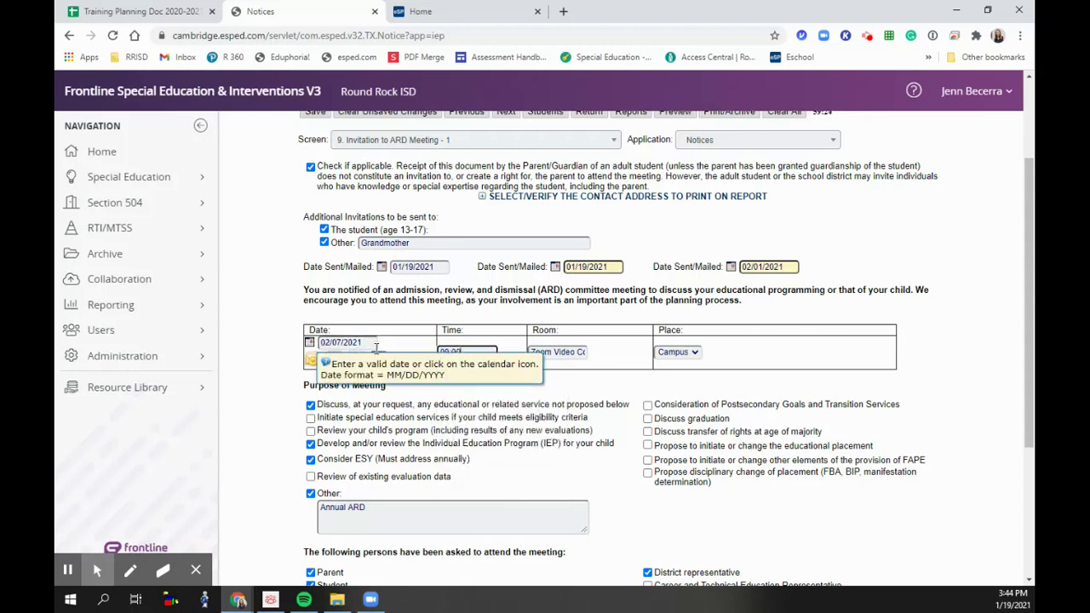
pyautogui.write(':00am')
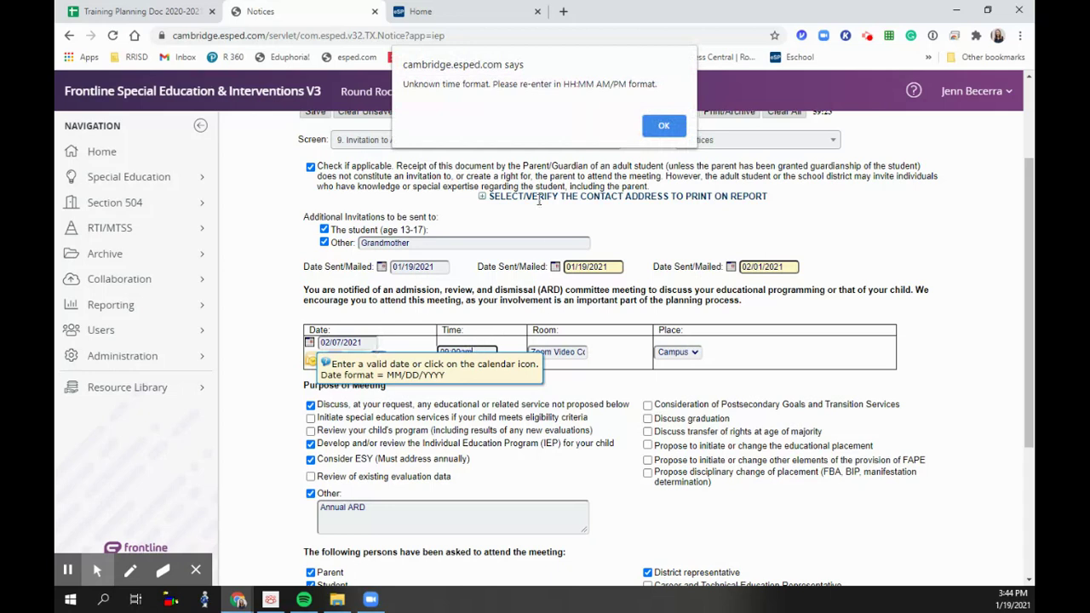
pyautogui.click(658, 128)
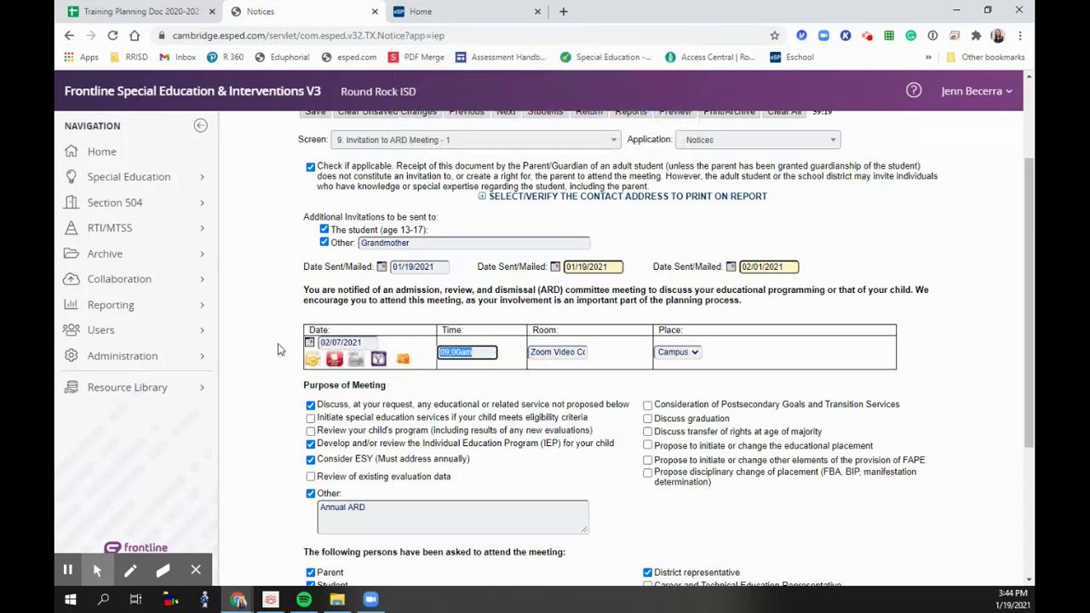
pyautogui.write('09:00')
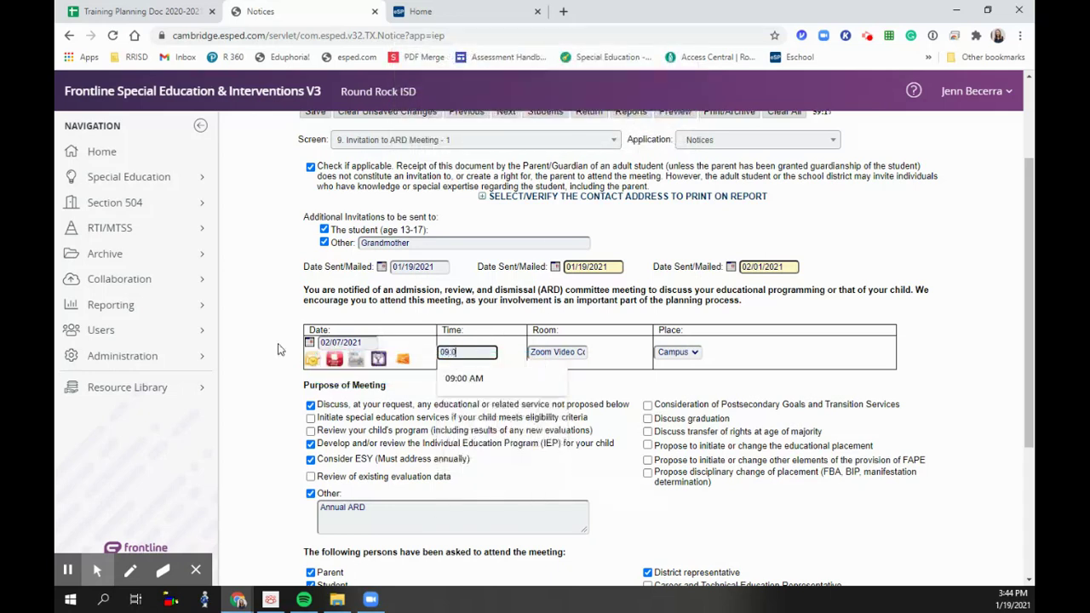
pyautogui.click(464, 379)
# - Set the room to Zoom Meeting and add Training Campus as a new meeting place
pyautogui.click(580, 351)
pyautogui.tripleClick(580, 351)
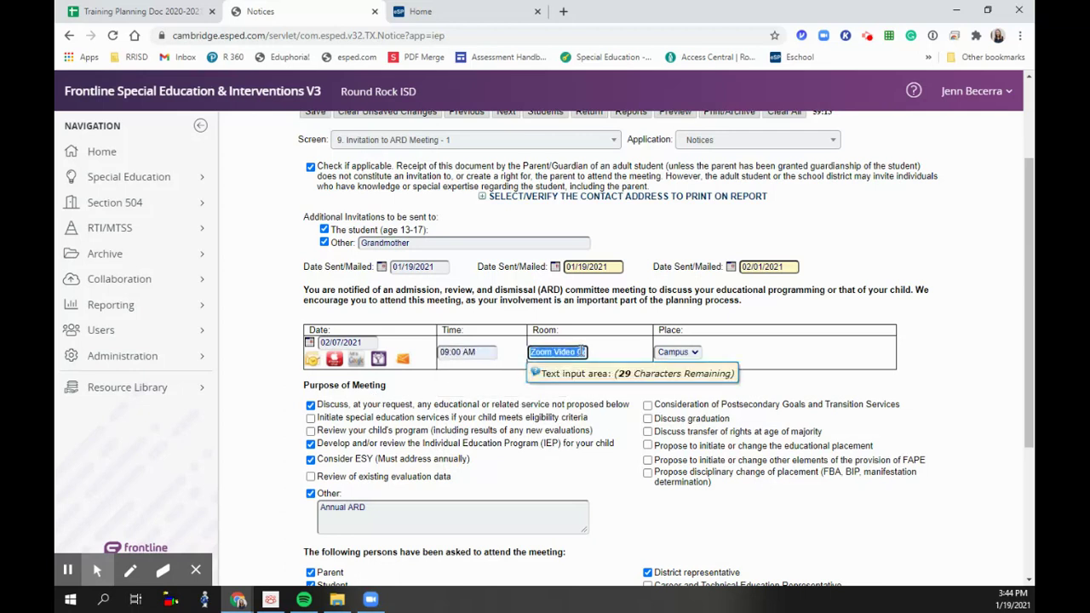
pyautogui.write('Zoom')
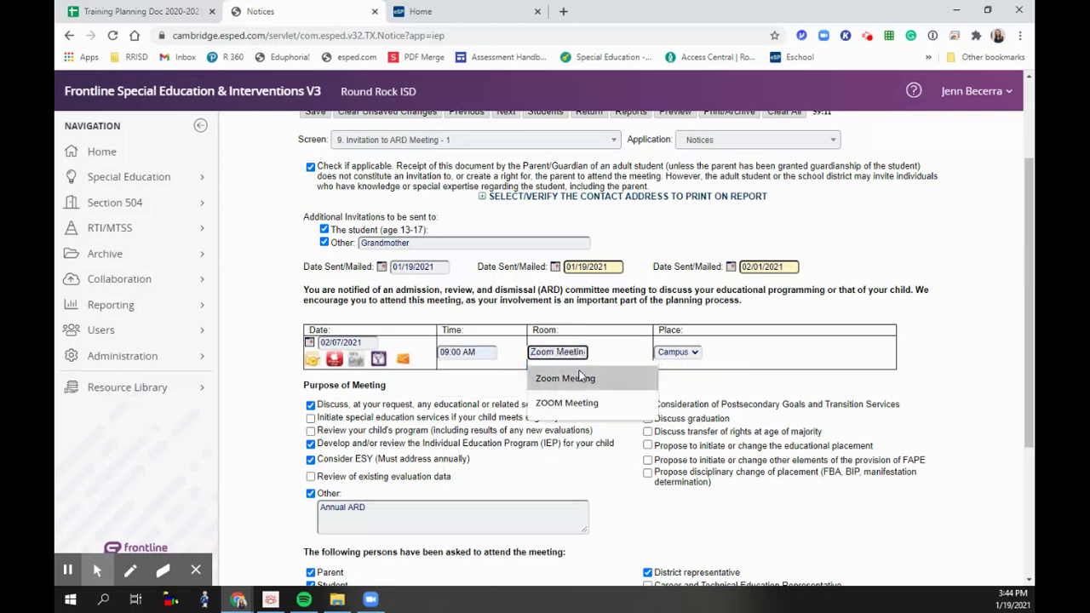
pyautogui.click(581, 379)
pyautogui.click(693, 354)
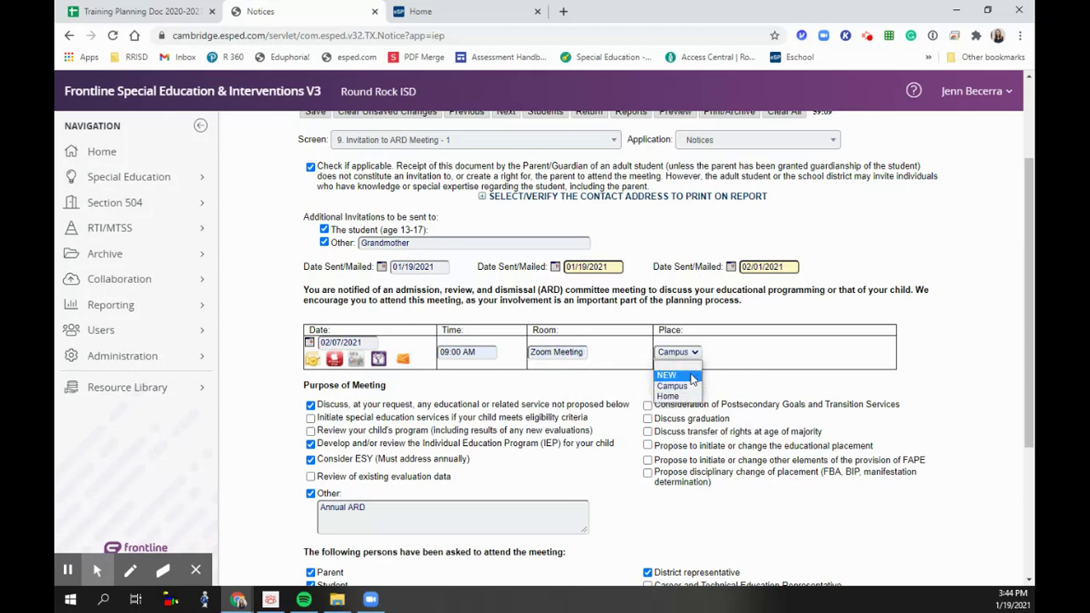
pyautogui.click(691, 380)
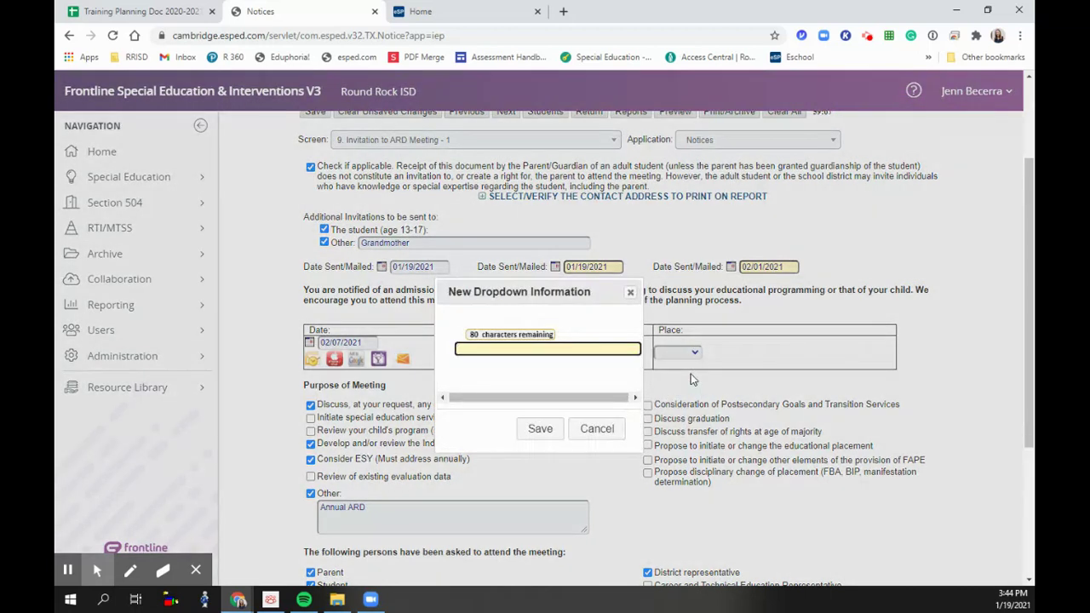
pyautogui.write('Traingng Coup')
pyautogui.press('BackSpace')
pyautogui.press('BackSpace')
pyautogui.press('BackSpace')
pyautogui.press('BackSpace')
pyautogui.write('ampus')
pyautogui.click(539, 429)
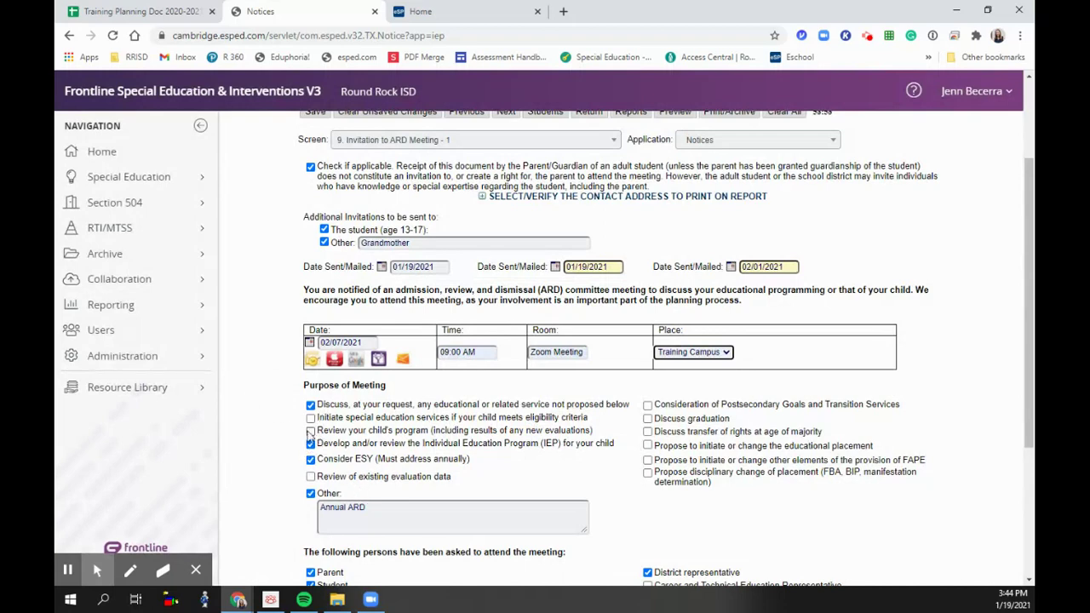
# - Add review of existing evaluation data as a purpose and append 'and REED' to the other purpose
pyautogui.scroll(-1, 326, 454)
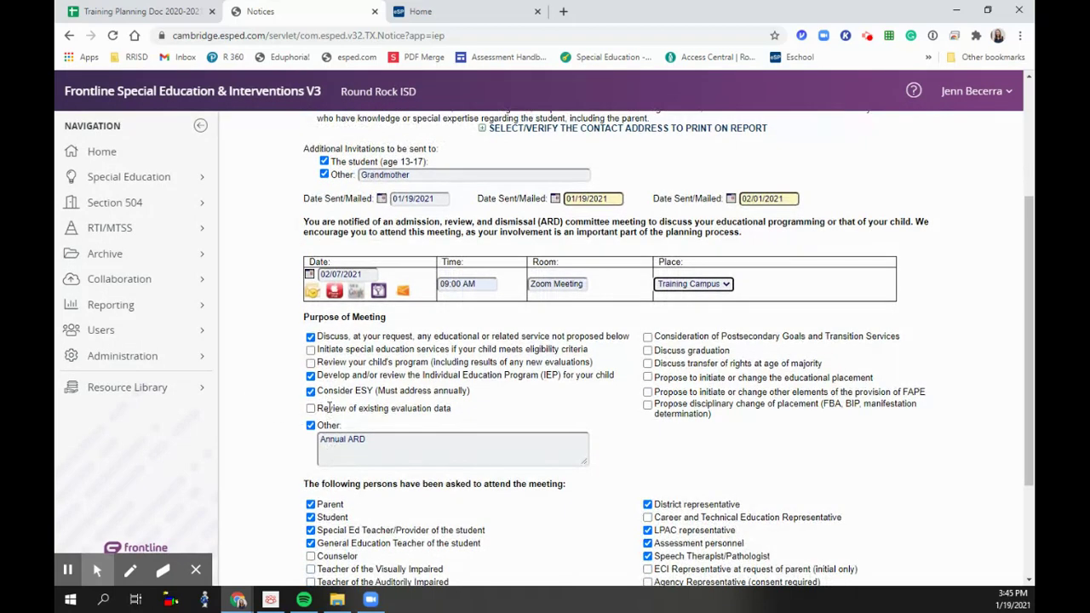
pyautogui.click(310, 409)
pyautogui.click(371, 439)
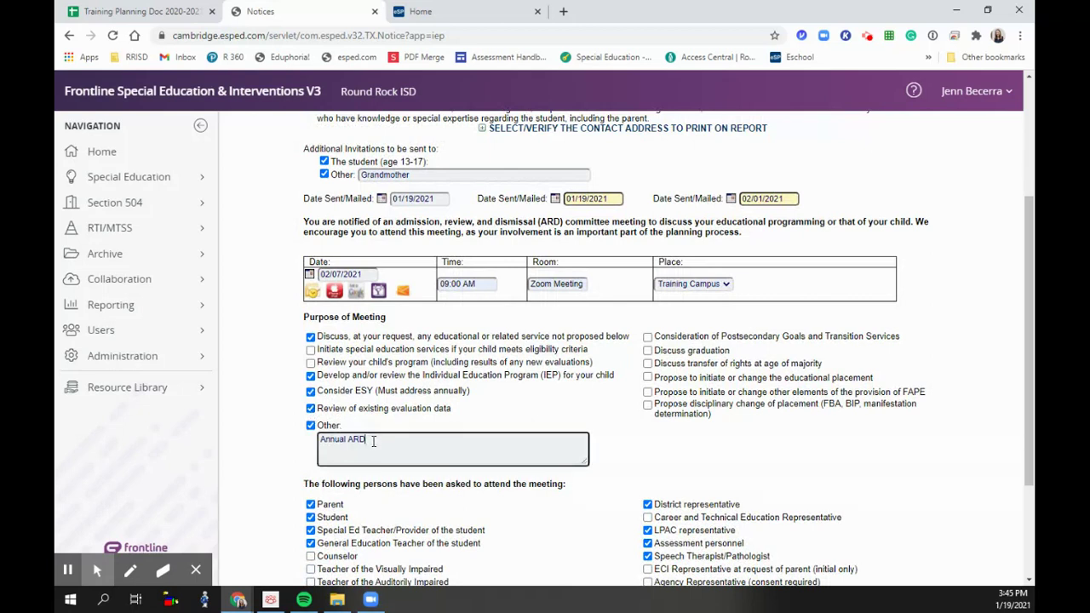
pyautogui.write('and REED')
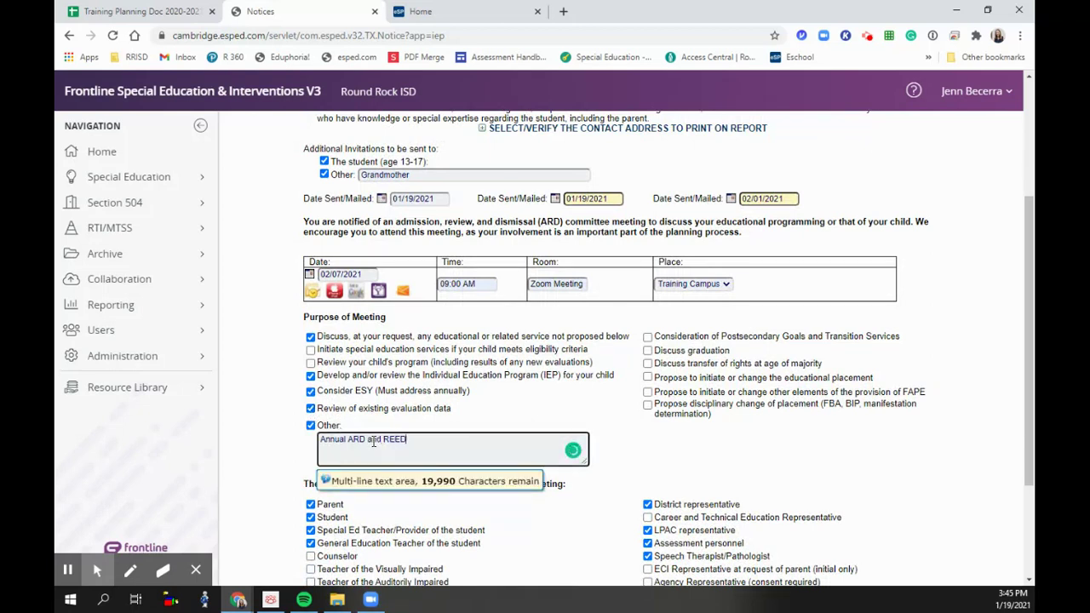
# - Stop inviting the other person (Grandmother) and the student to the meeting
pyautogui.click(323, 173)
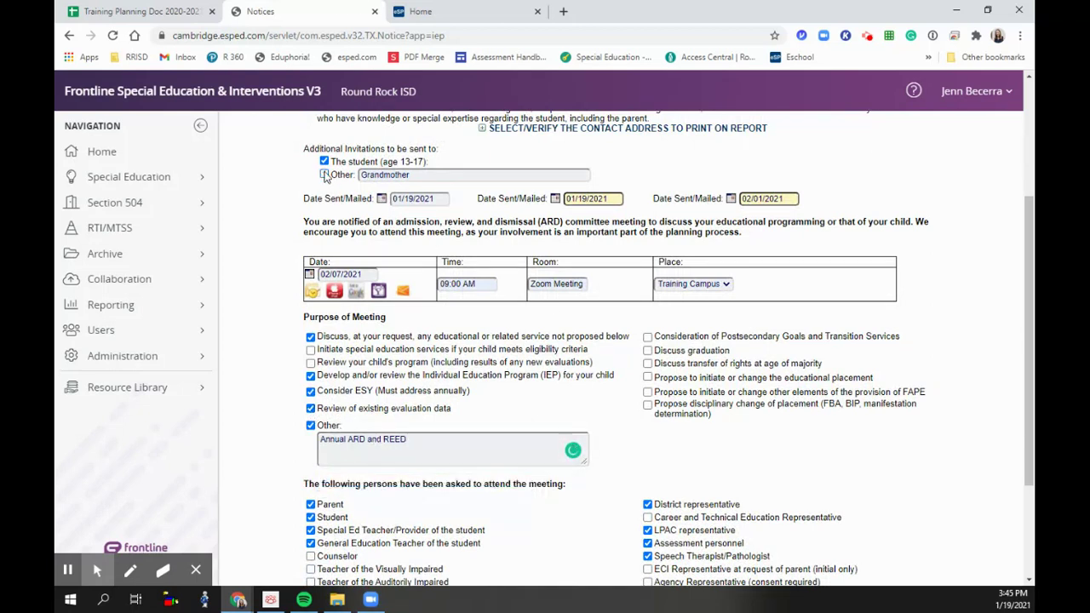
pyautogui.doubleClick(418, 173)
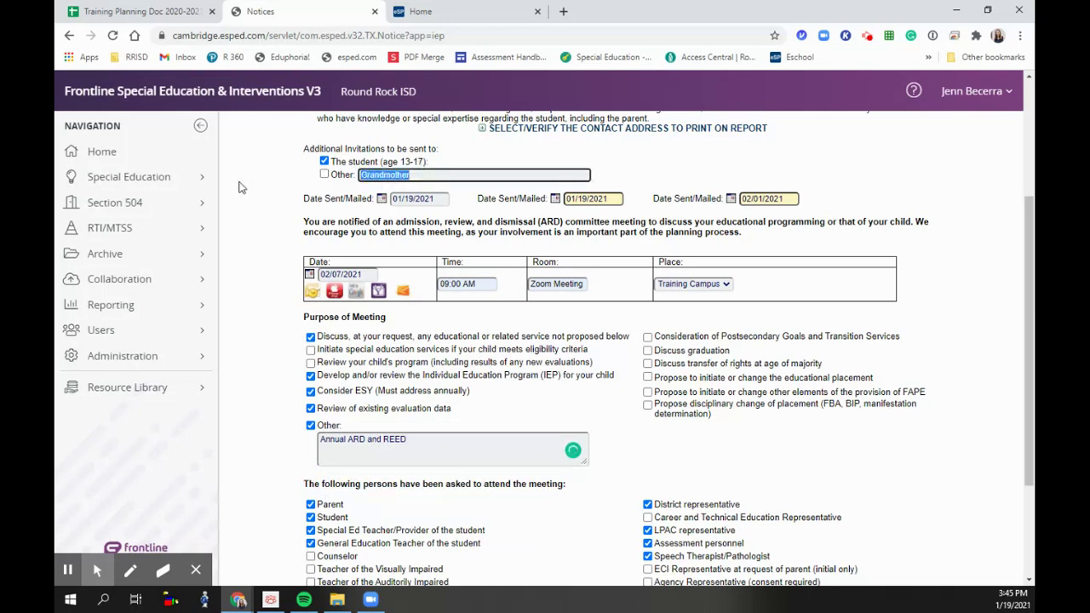
pyautogui.press('BackSpace')
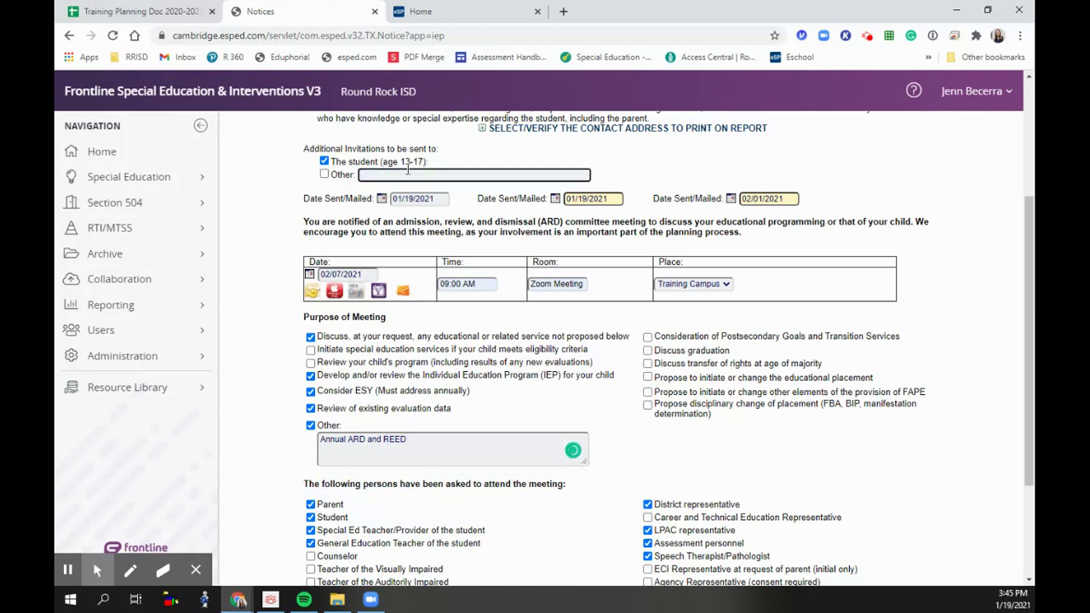
pyautogui.click(324, 161)
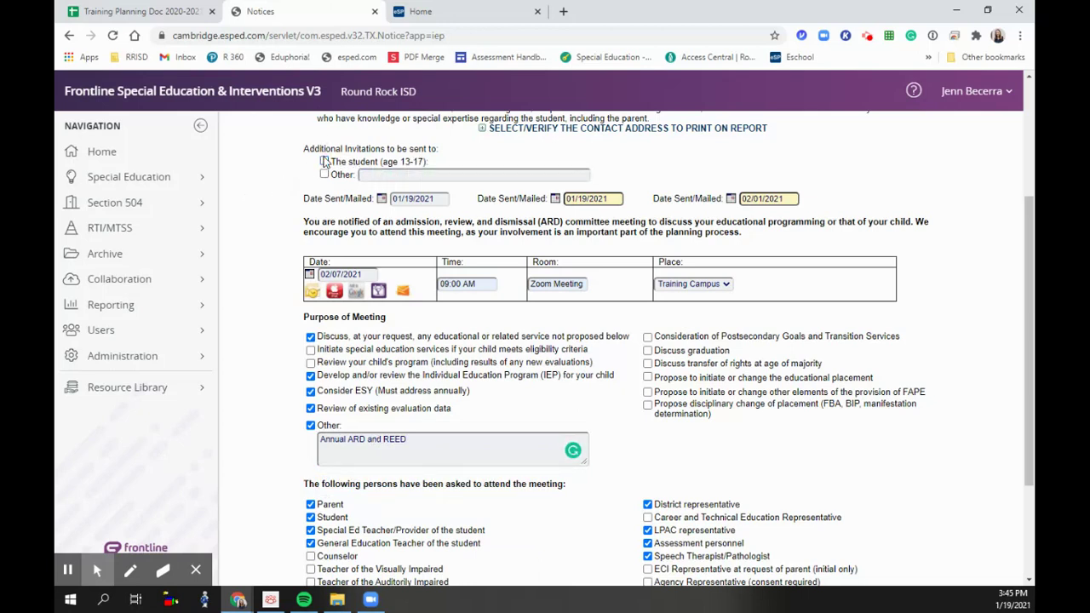
# - Remove OT/PT and Speech Therapist/Pathologist from the attendees and move to screen 1a
pyautogui.scroll(-3, 656, 443)
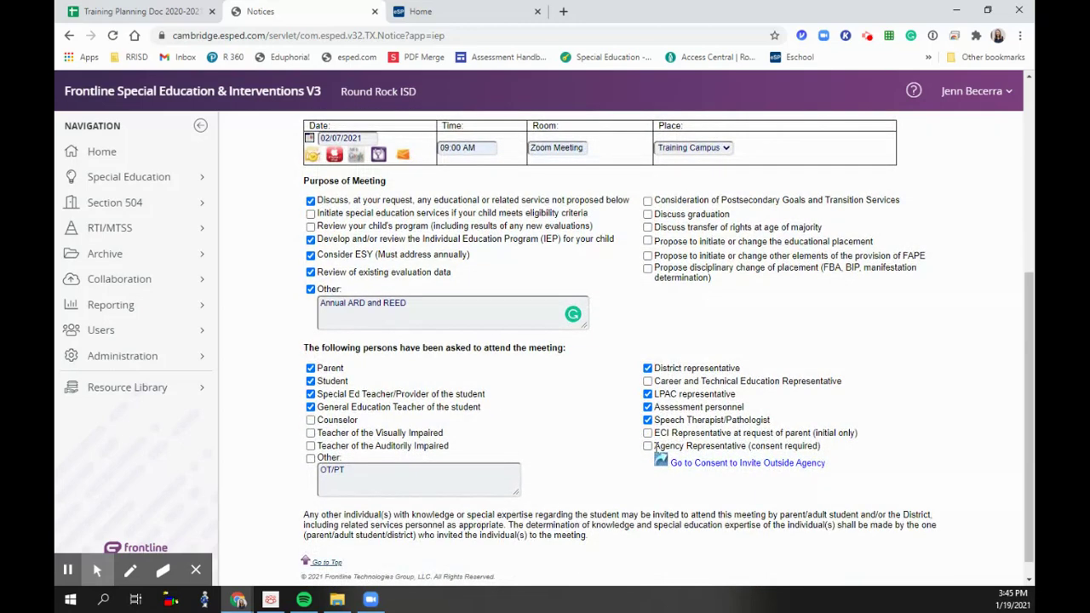
pyautogui.moveTo(354, 470); pyautogui.dragTo(227, 463)
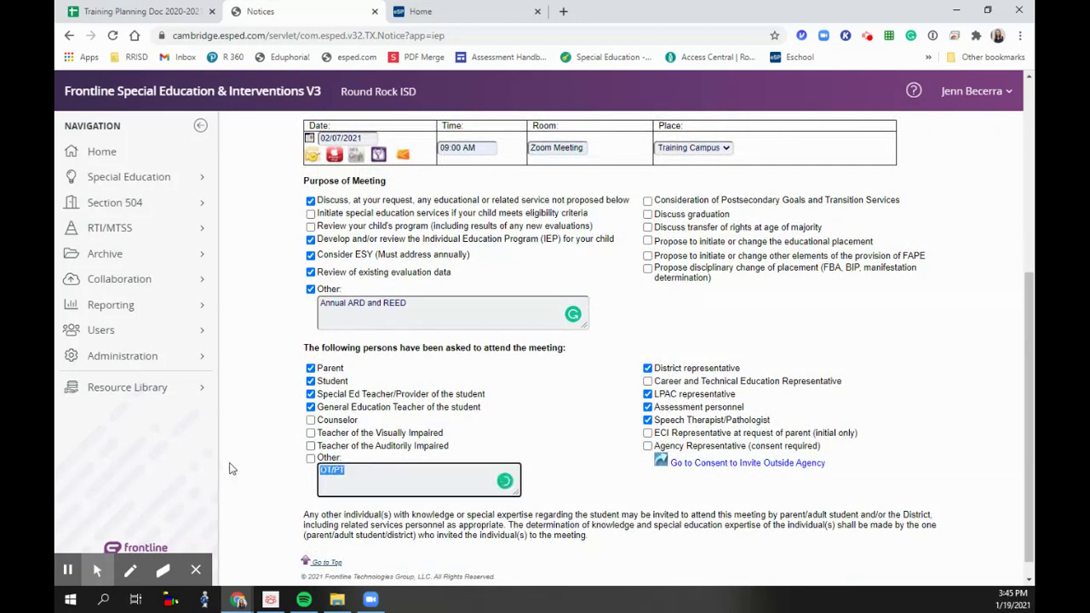
pyautogui.press('BackSpace')
pyautogui.click(647, 420)
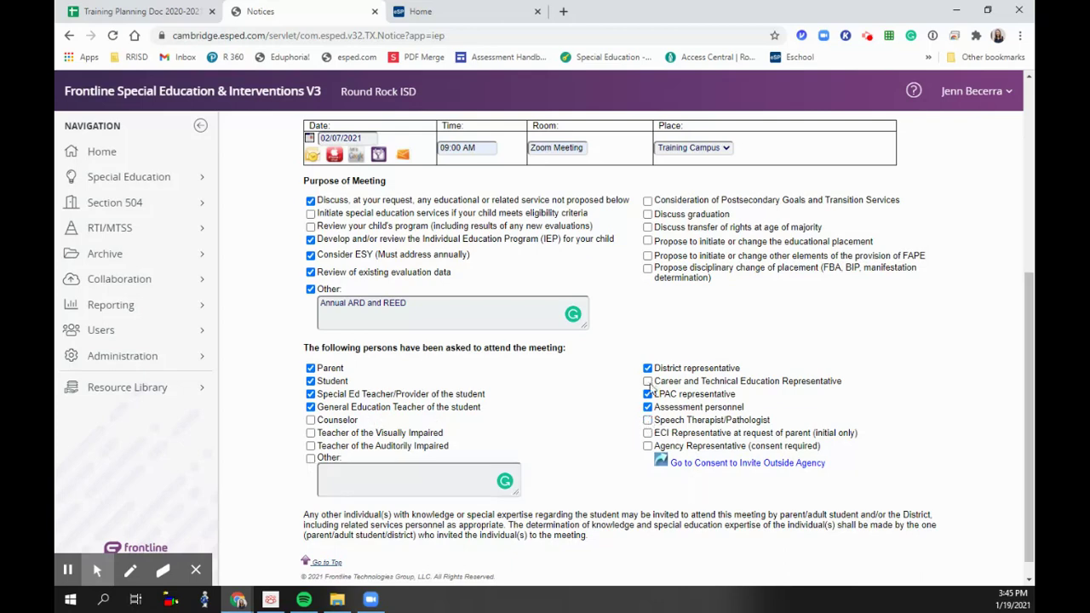
pyautogui.scroll(5, 473, 383)
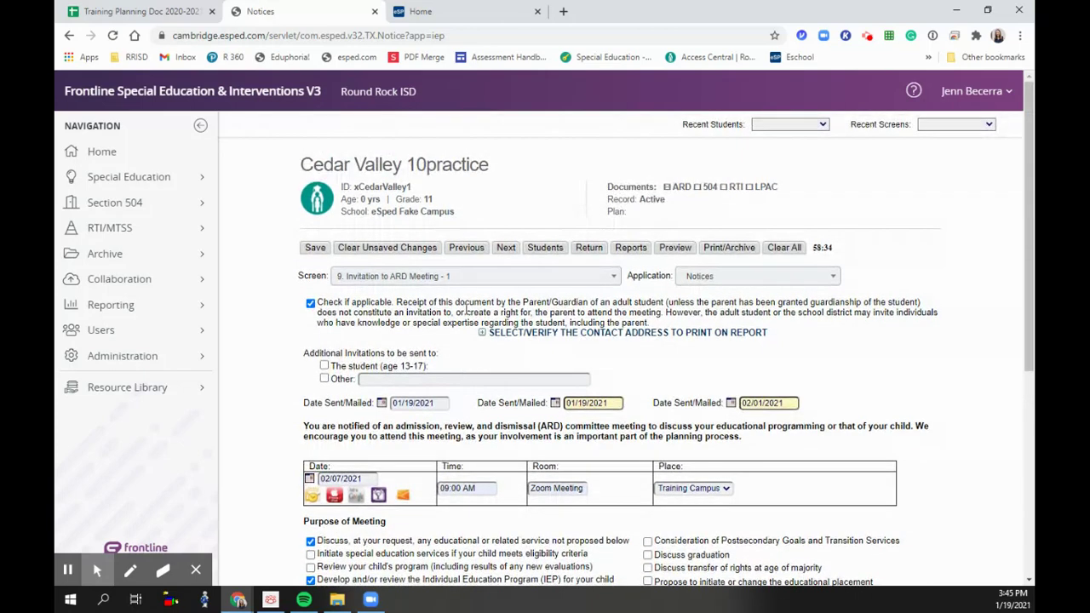
pyautogui.click(505, 255)
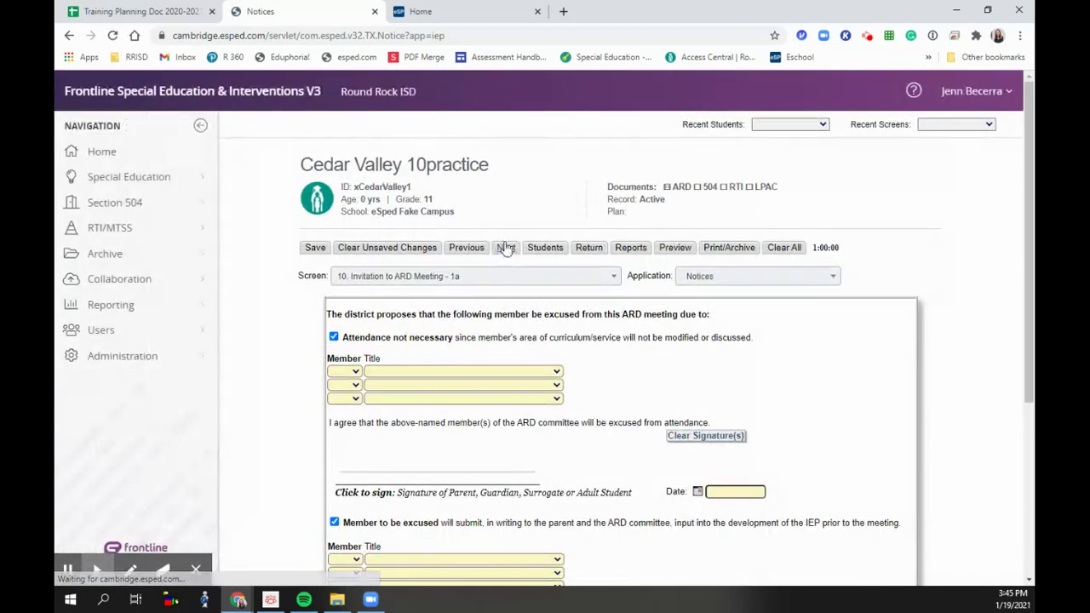
# - Change the parent's copy date from 10/20/2020 to 01/19/2021
pyautogui.click(505, 246)
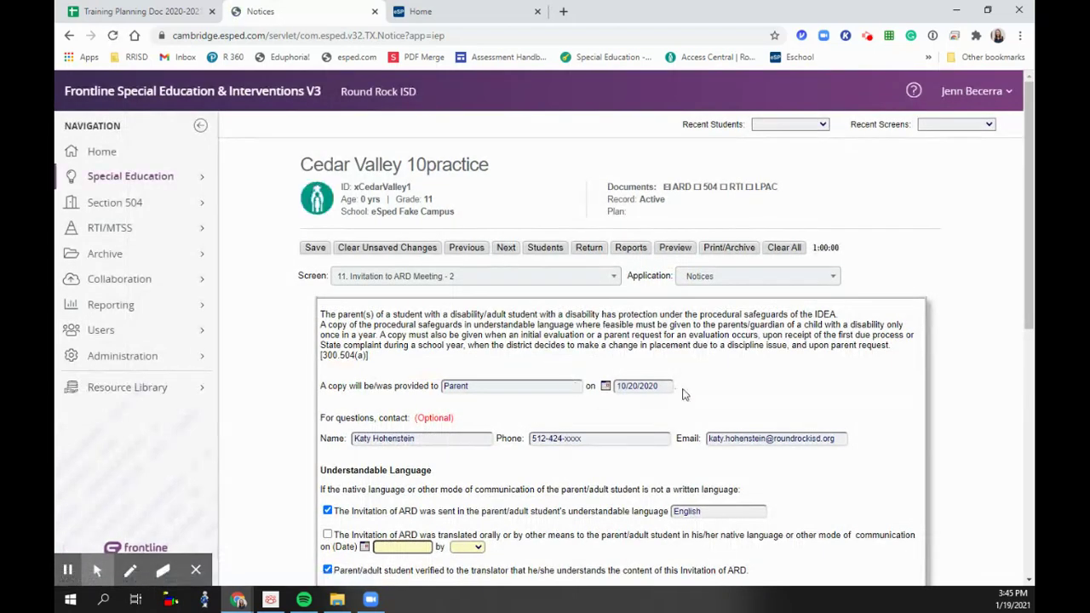
pyautogui.moveTo(671, 386); pyautogui.dragTo(504, 385)
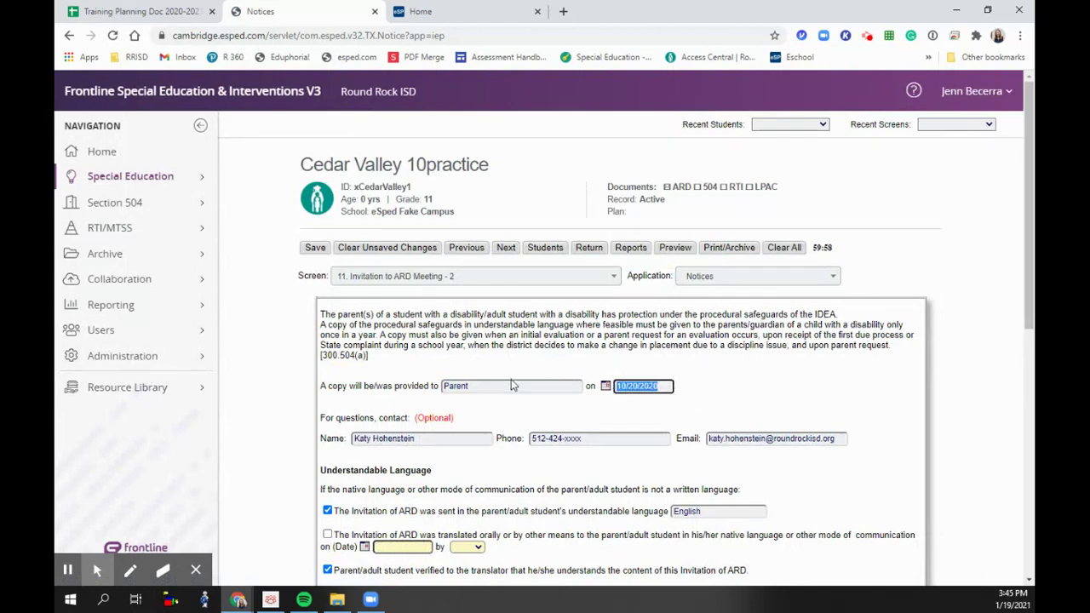
pyautogui.write('01/19/20')
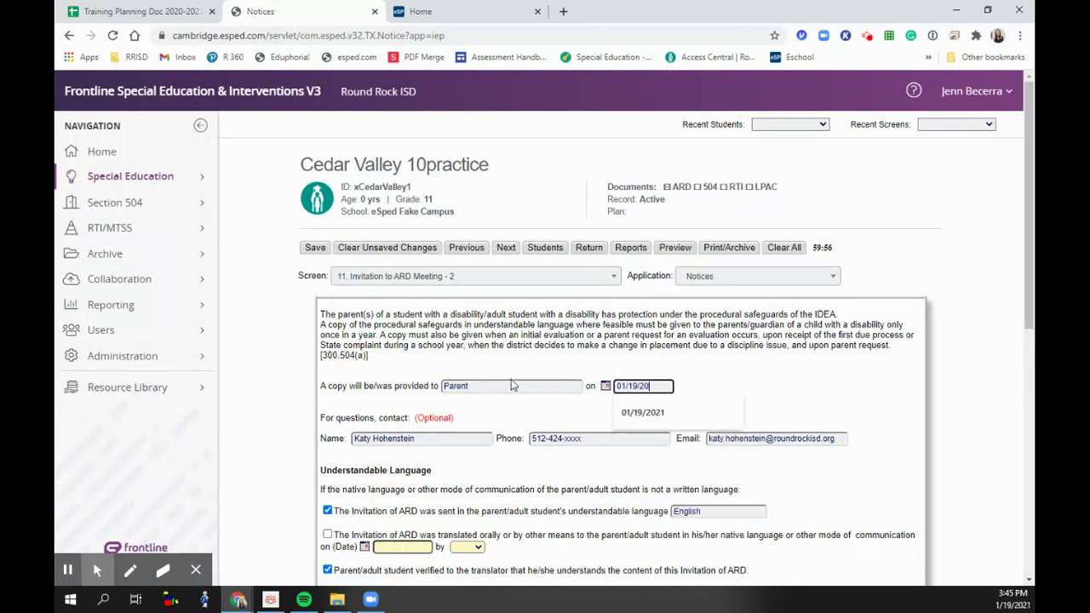
pyautogui.write('21')
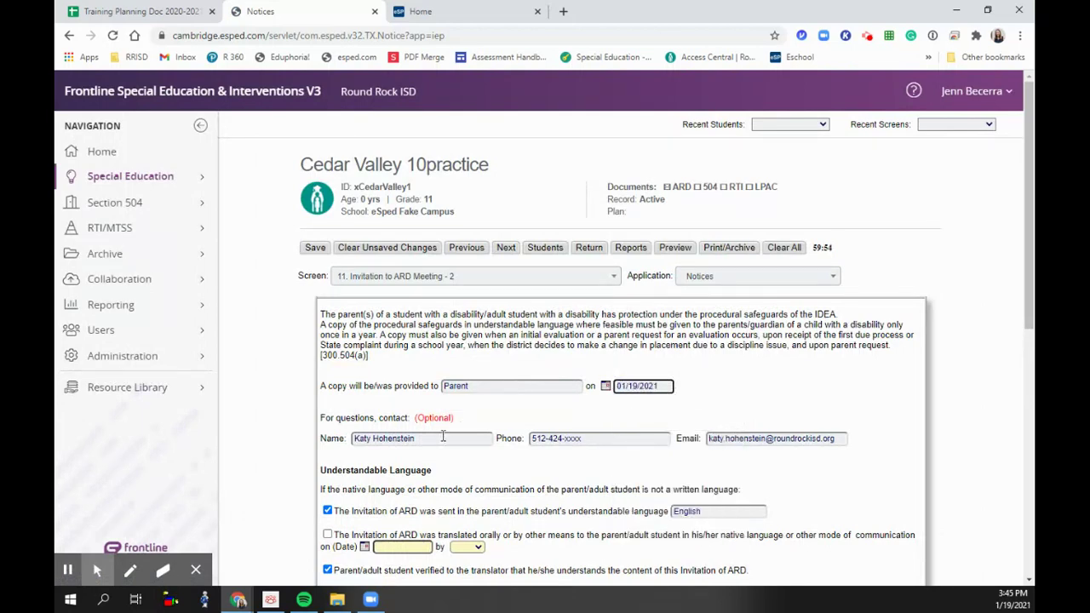
# - Replace the contact name and fill in the contact's e-mail from the suggested address
pyautogui.moveTo(442, 435); pyautogui.dragTo(220, 441)
pyautogui.press('BackSpace')
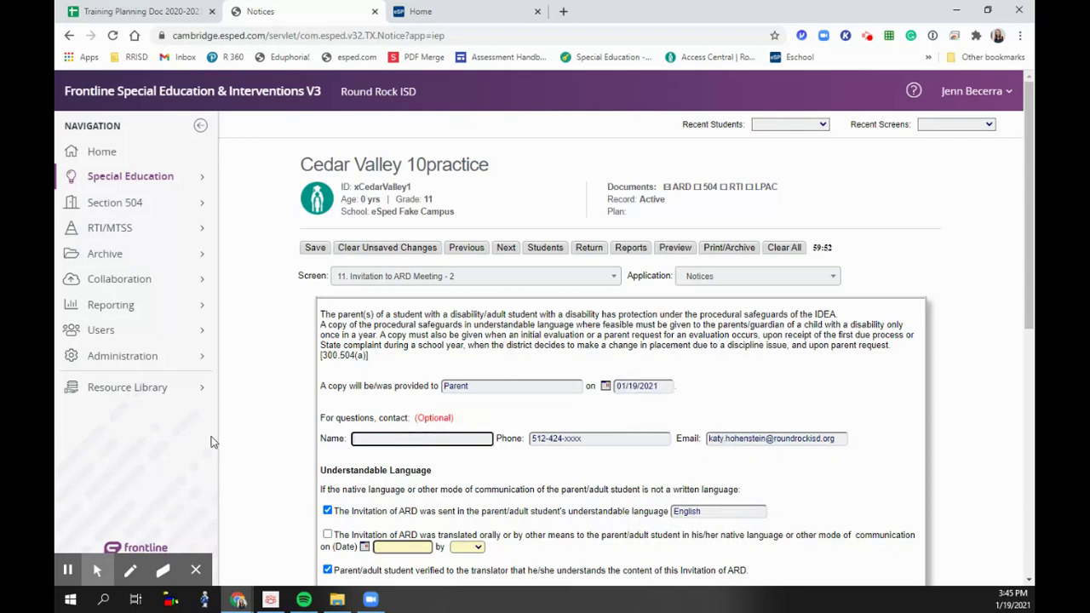
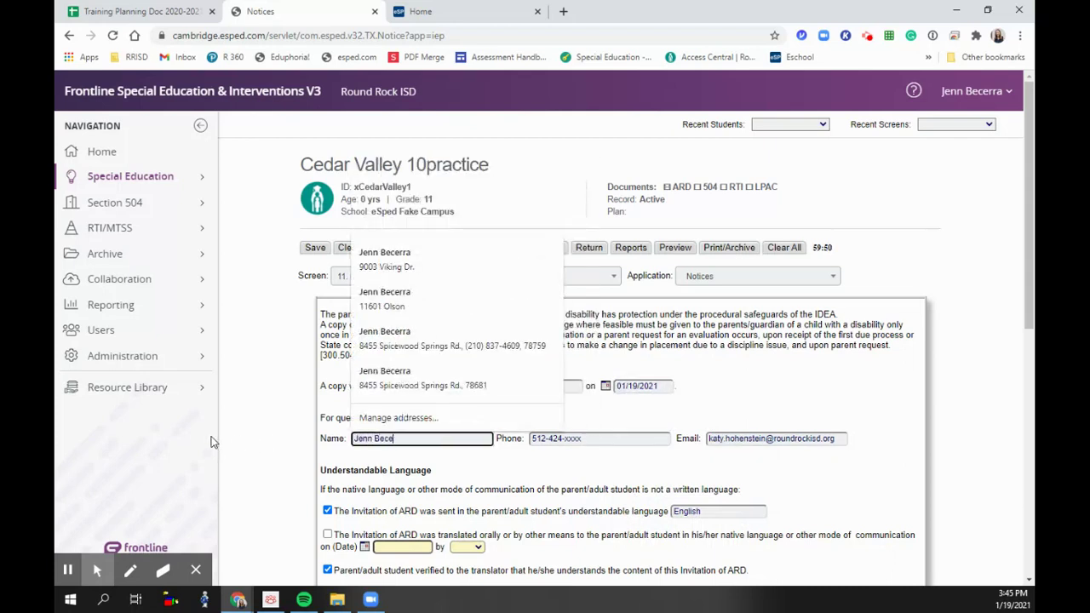
pyautogui.press('Tab')
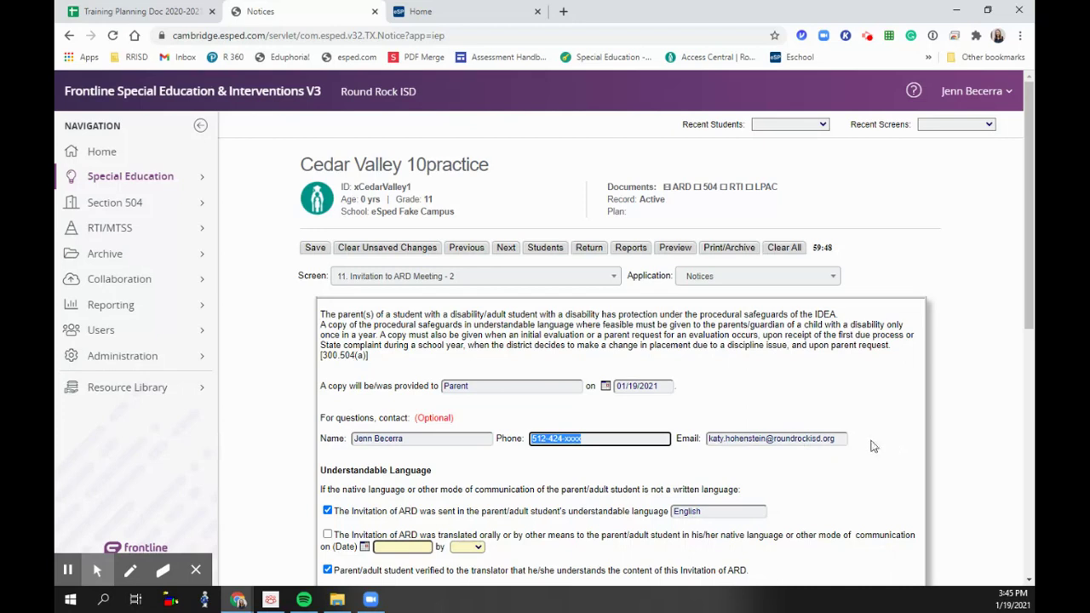
pyautogui.press('Tab')
pyautogui.write('jenn')
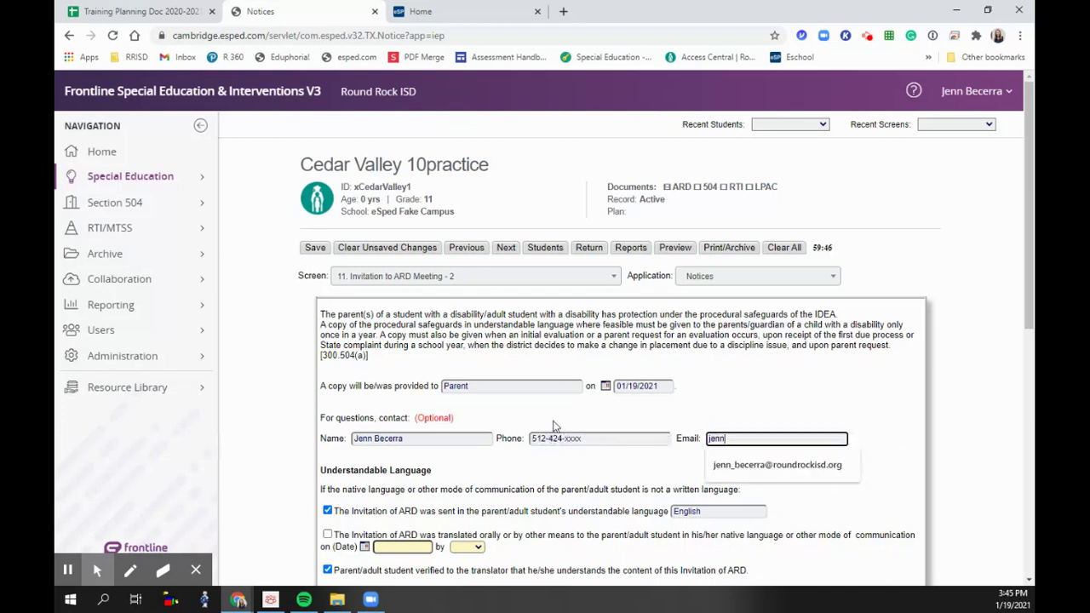
pyautogui.click(719, 465)
# - Clear the translator verification, agree to the proposed meeting date and time, and save
pyautogui.scroll(-2, 613, 506)
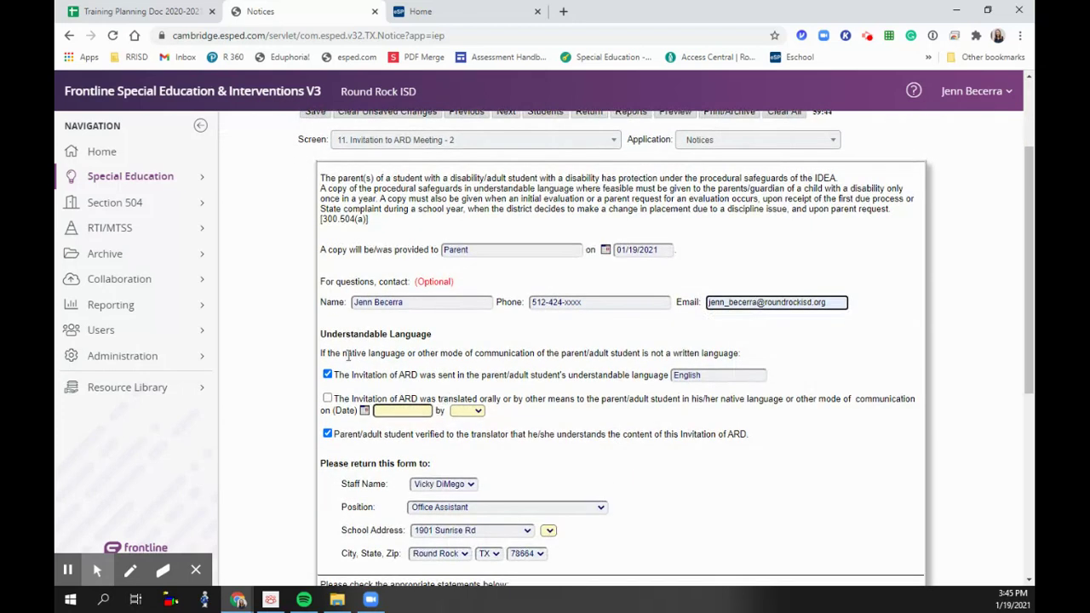
pyautogui.click(327, 434)
pyautogui.moveTo(729, 376); pyautogui.dragTo(583, 375)
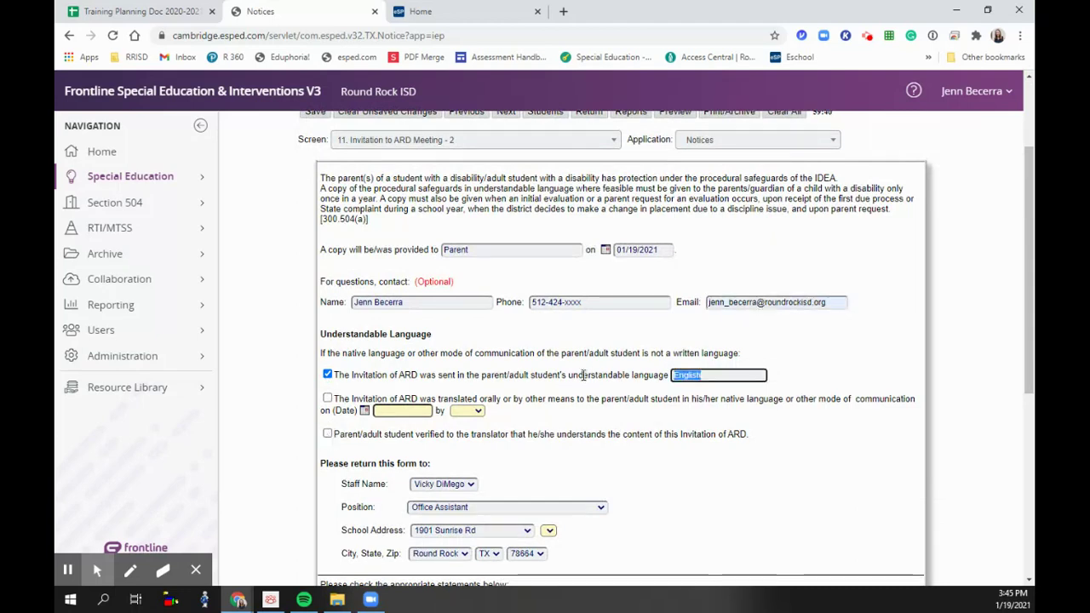
pyautogui.scroll(-1, 612, 461)
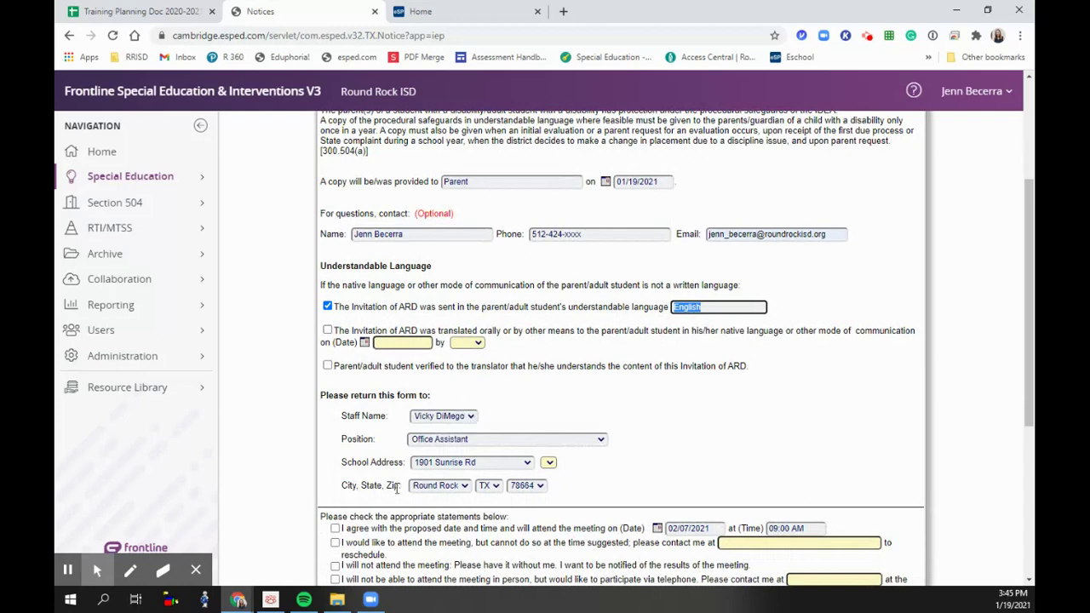
pyautogui.scroll(-2, 590, 464)
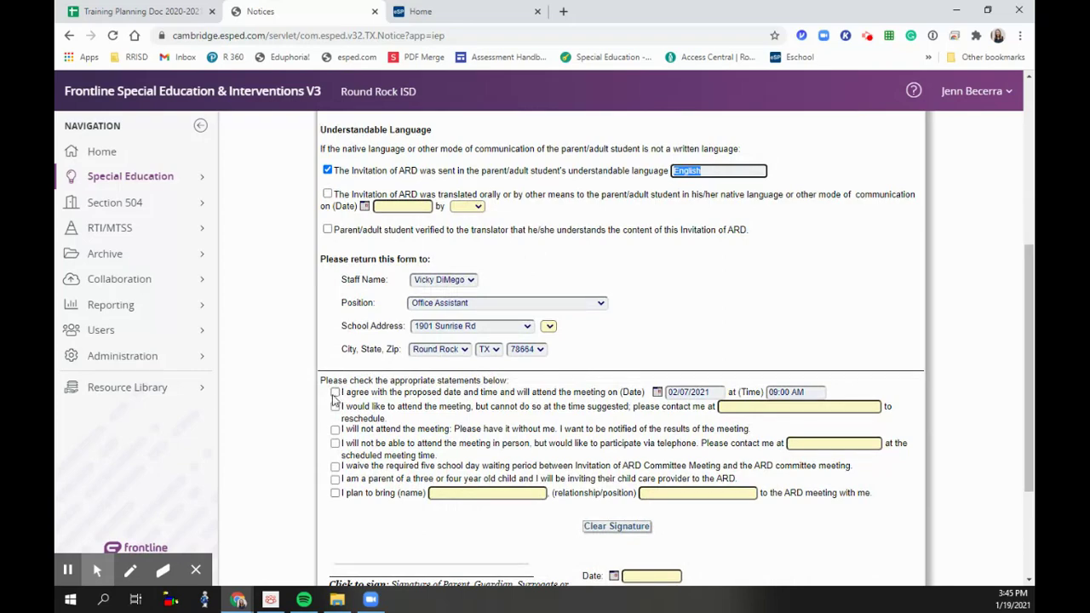
pyautogui.click(334, 392)
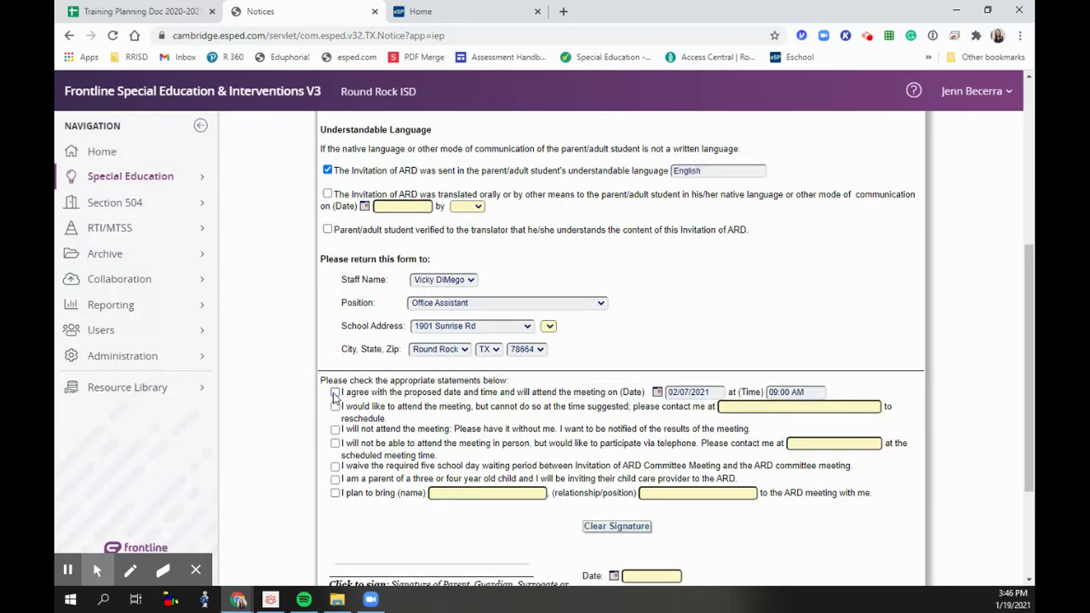
pyautogui.scroll(-2, 334, 396)
pyautogui.scroll(6, 323, 340)
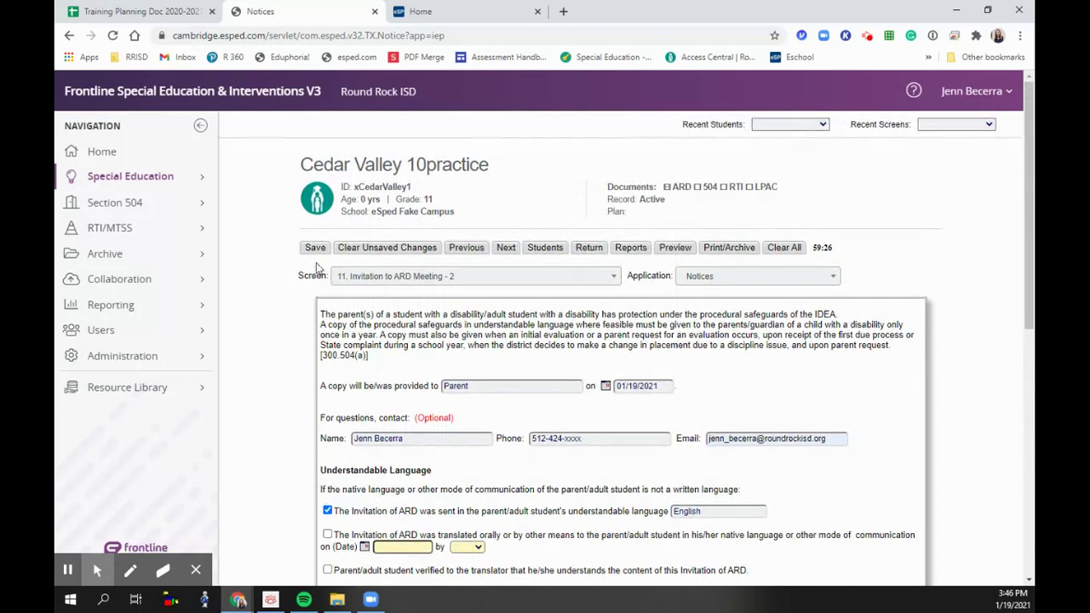
pyautogui.click(315, 248)
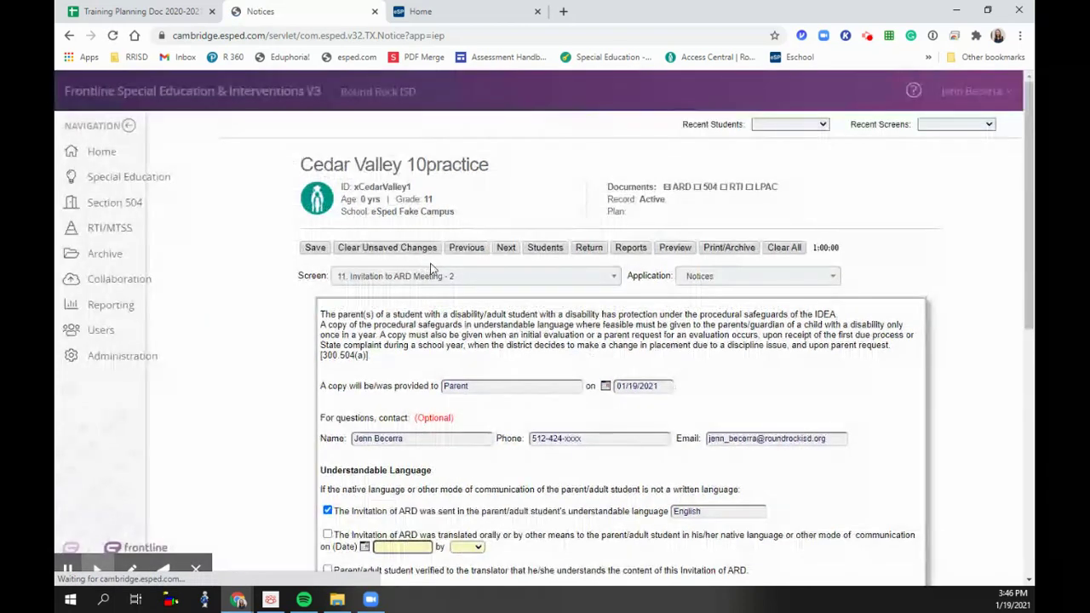
# - Set the first two contact attempt dates to 01/19/2021
pyautogui.click(506, 248)
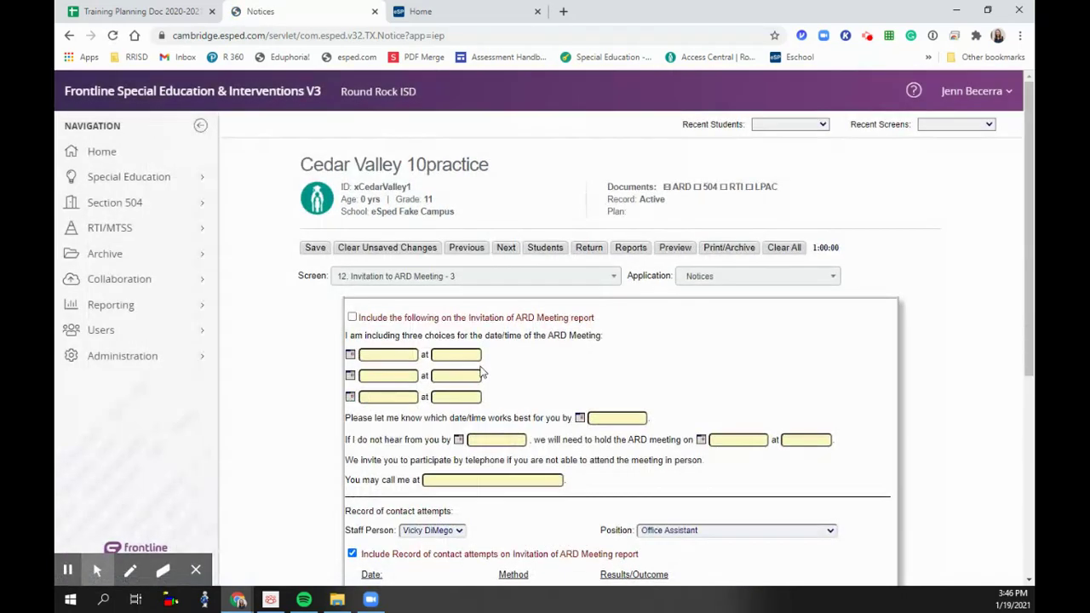
pyautogui.scroll(-2, 442, 334)
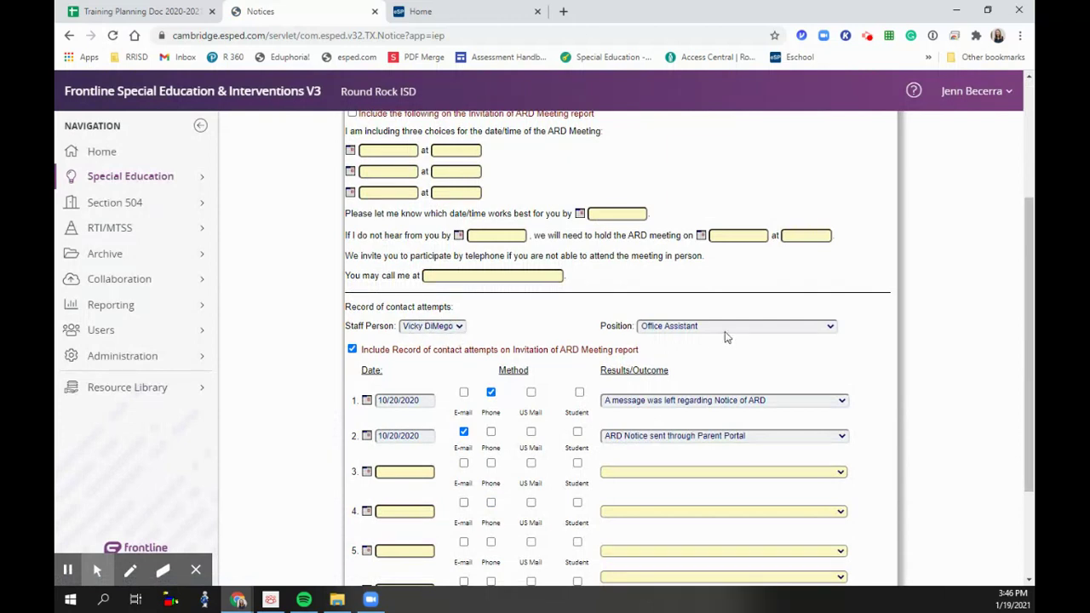
pyautogui.click(428, 405)
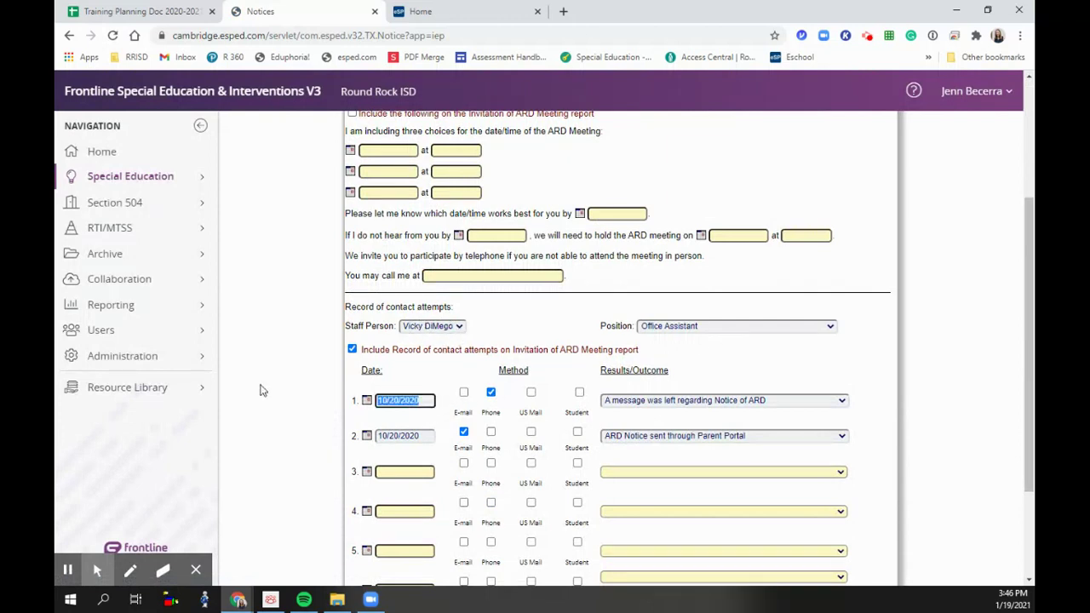
pyautogui.write('01/21/')
pyautogui.click(420, 435)
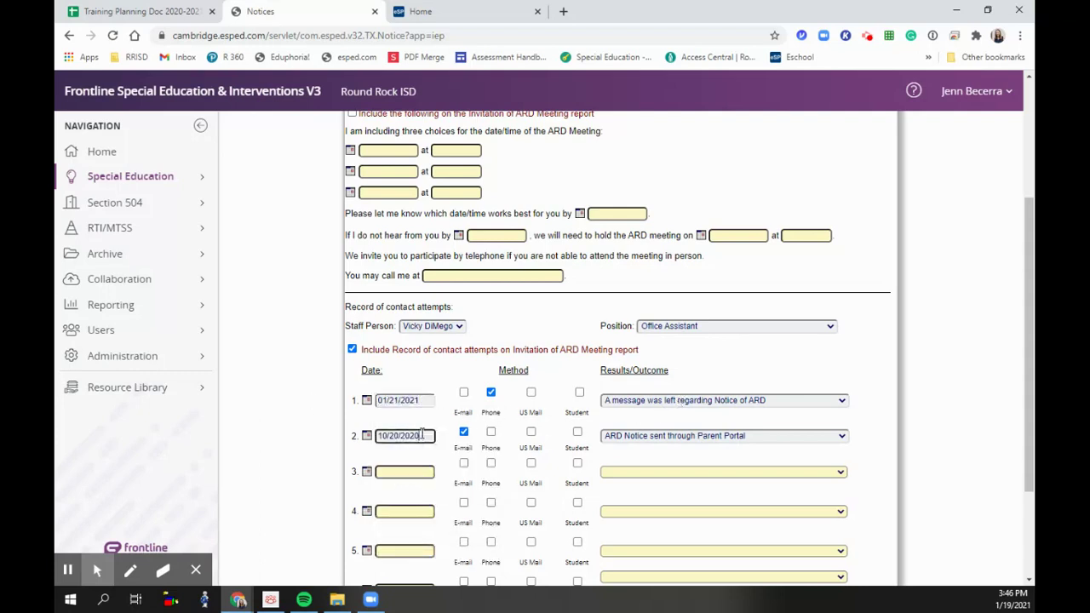
pyautogui.write('01/')
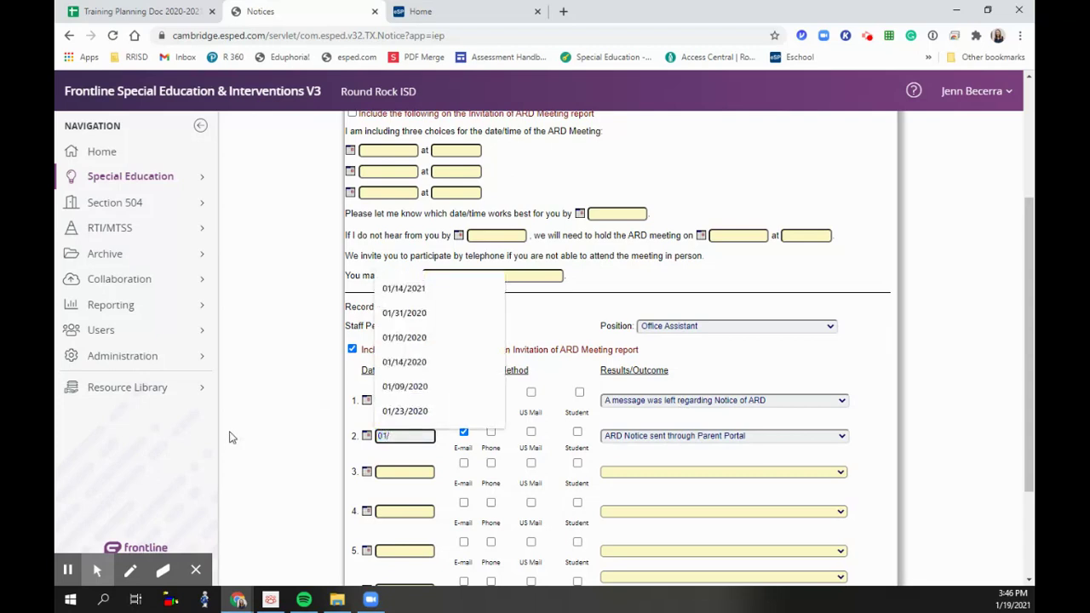
pyautogui.write('2')
pyautogui.press('BackSpace')
pyautogui.write('19/2021')
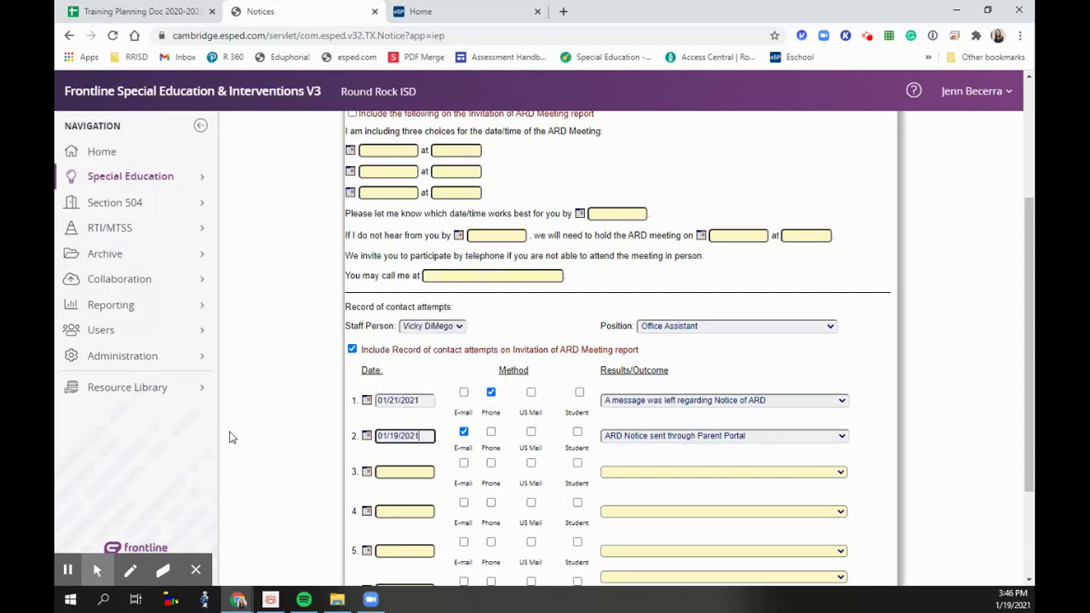
pyautogui.moveTo(422, 435); pyautogui.dragTo(309, 441)
pyautogui.hotkey('ctrl', 'c')
pyautogui.moveTo(424, 400); pyautogui.dragTo(287, 392)
pyautogui.hotkey('ctrl', 'v')
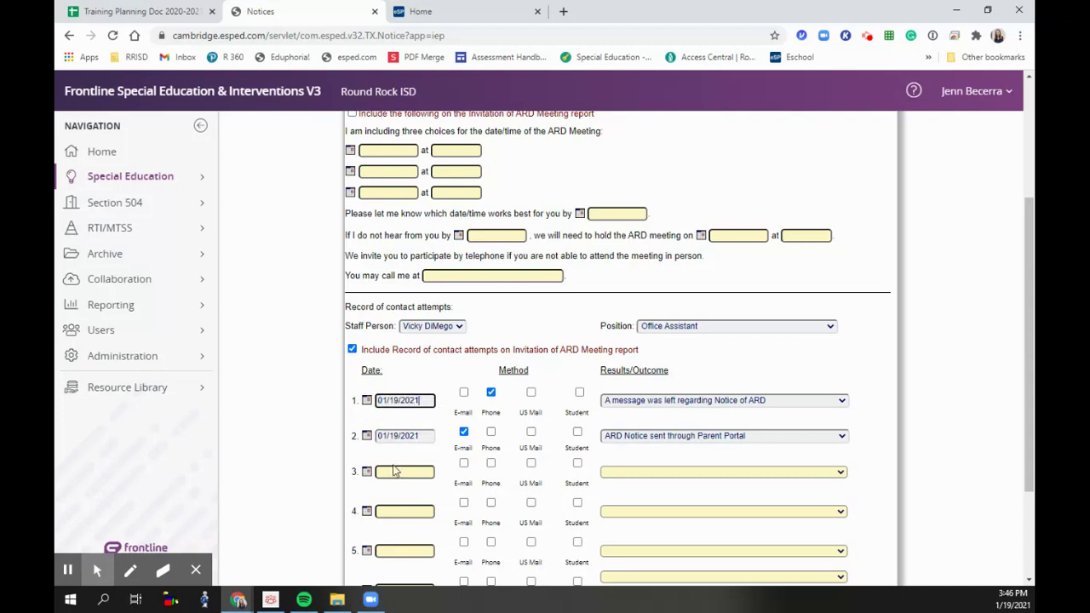
# - Log the third contact attempt on 02/01/2021 with new outcome 'Email Reminder with Zoom Link'
pyautogui.click(396, 471)
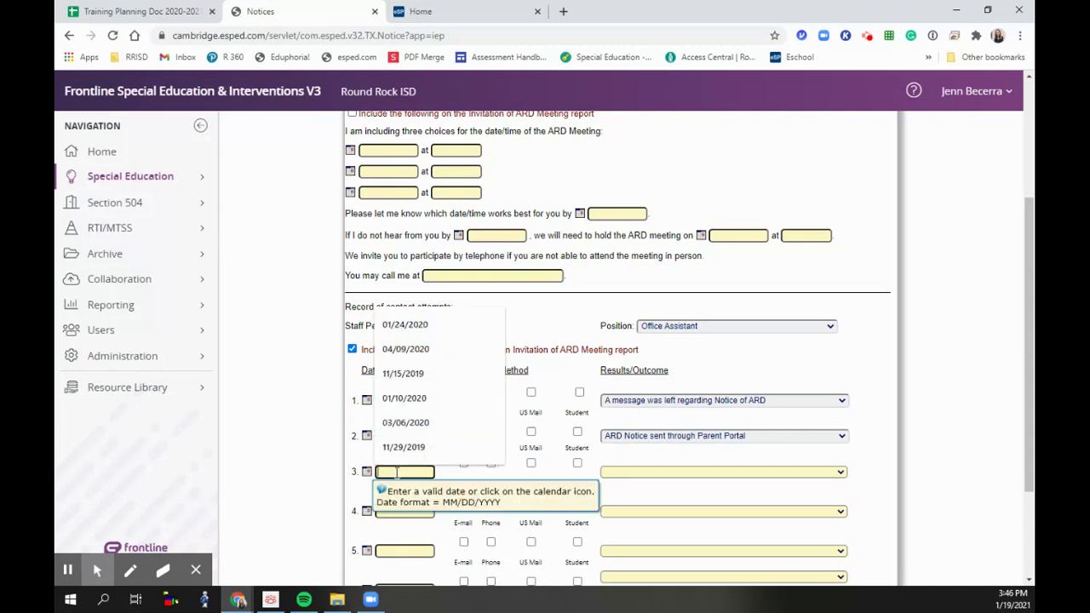
pyautogui.write('02/01/2021')
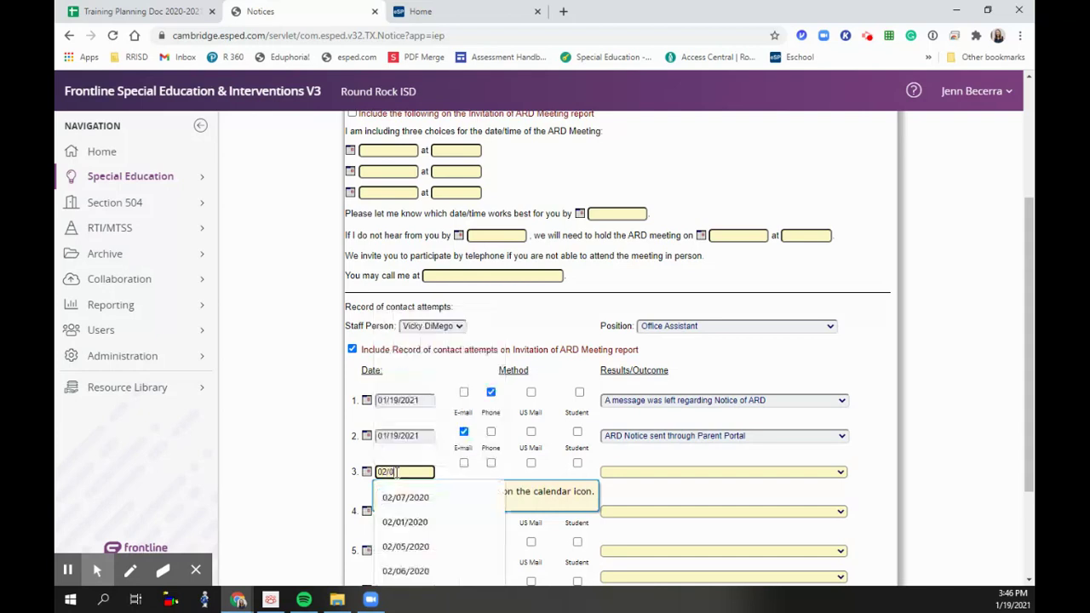
pyautogui.press('Tab')
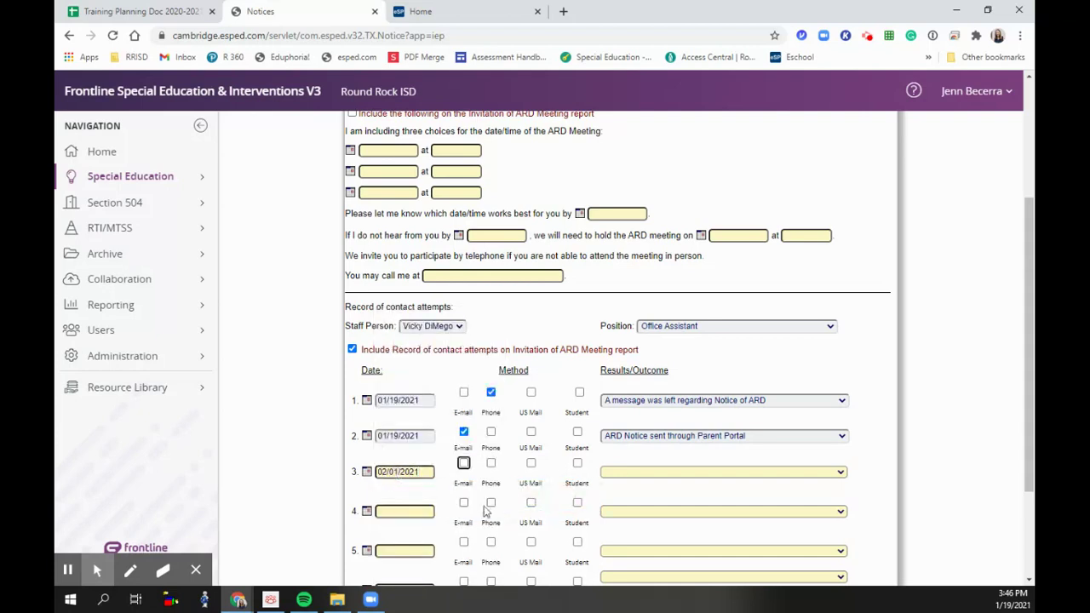
pyautogui.click(637, 474)
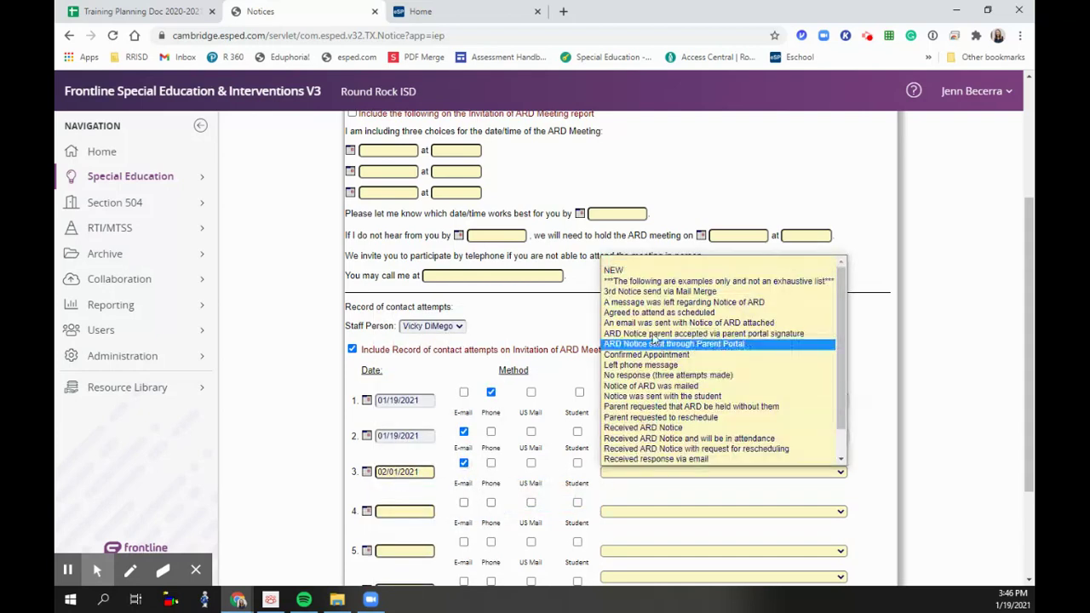
pyautogui.click(633, 271)
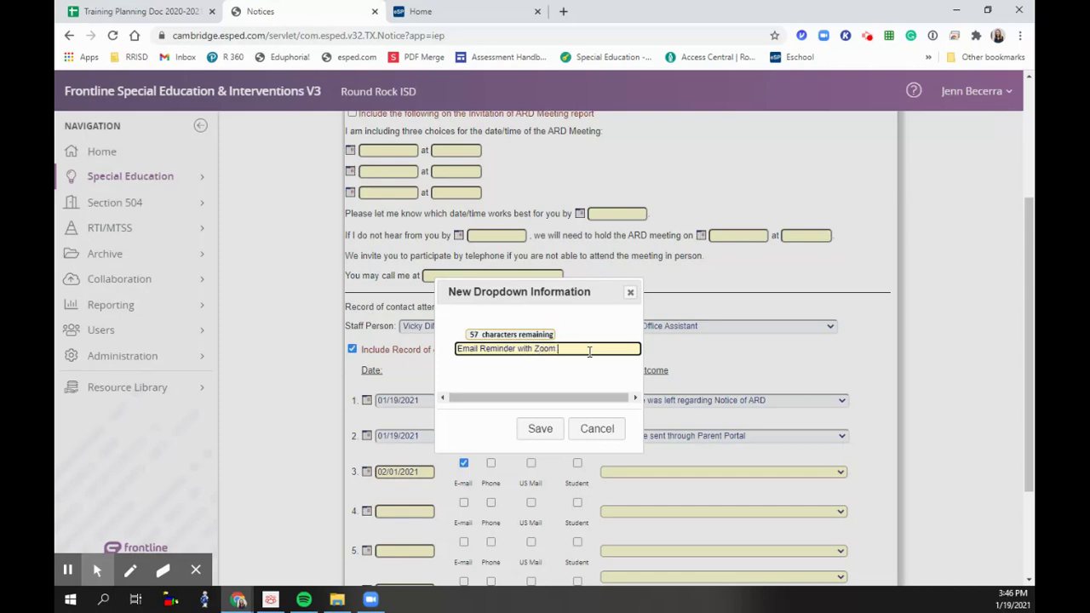
pyautogui.click(540, 430)
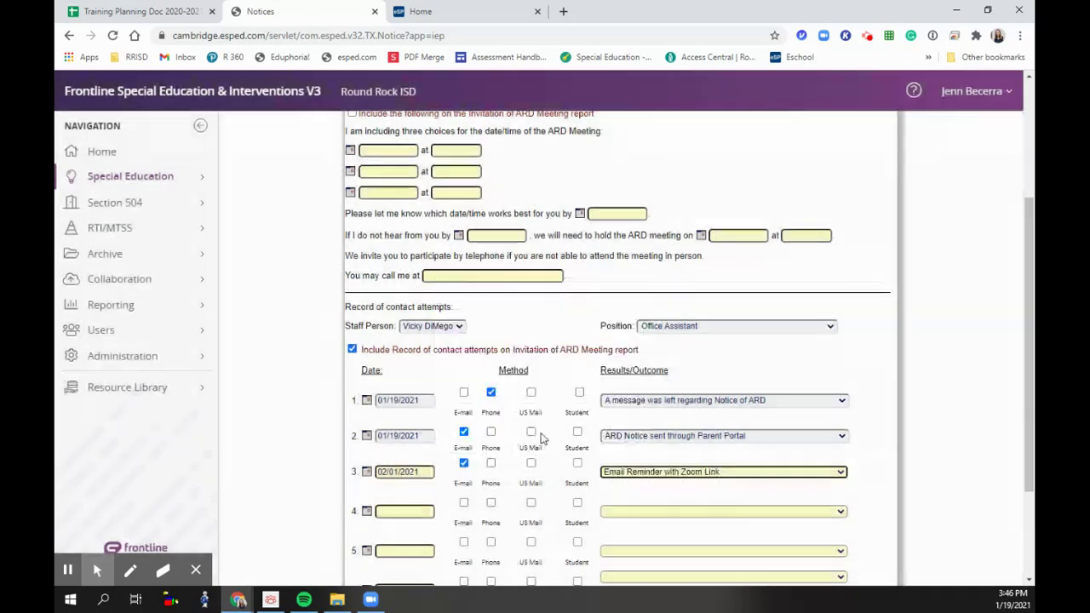
pyautogui.scroll(-2, 523, 449)
pyautogui.scroll(5, 368, 358)
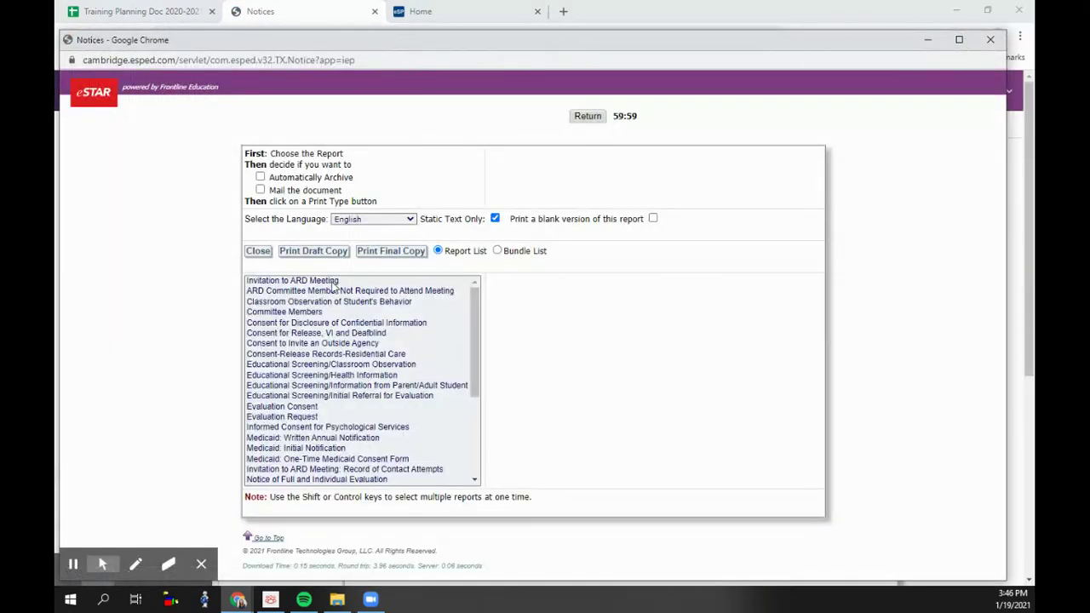
# - Print a final copy of Invitation to ARD Meeting and review its pages, marking the adult-student receipt paragraph
pyautogui.click(333, 282)
pyautogui.click(388, 254)
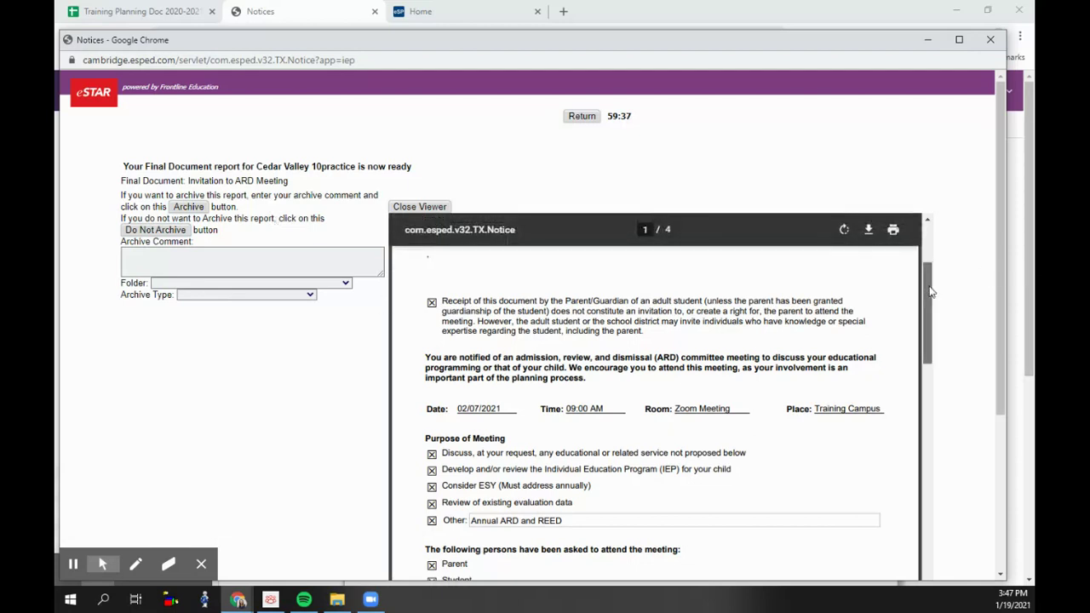
pyautogui.moveTo(931, 292); pyautogui.dragTo(936, 263)
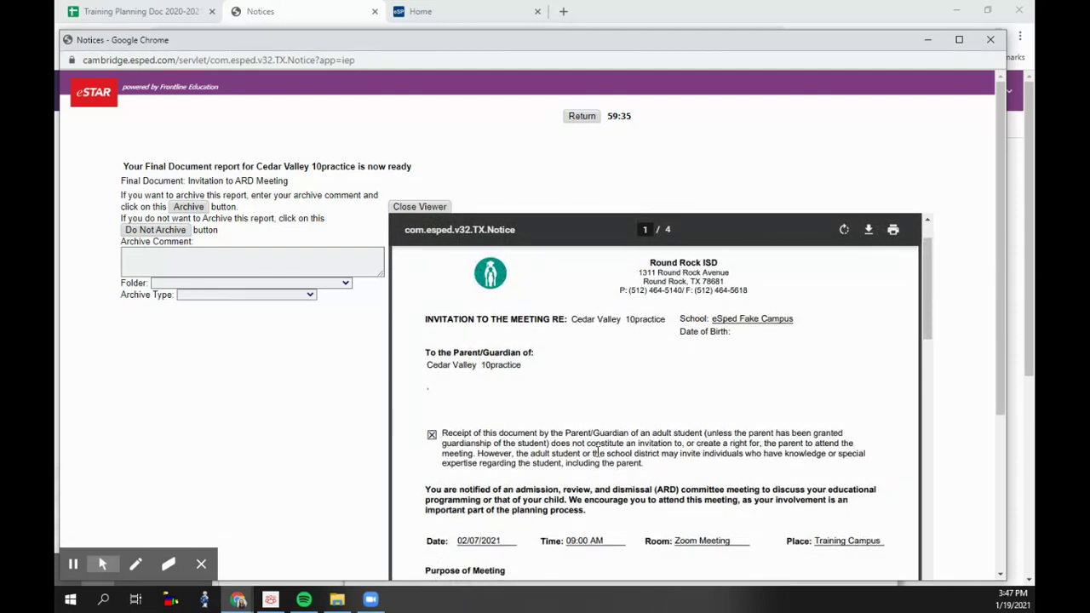
pyautogui.moveTo(650, 458); pyautogui.dragTo(393, 427)
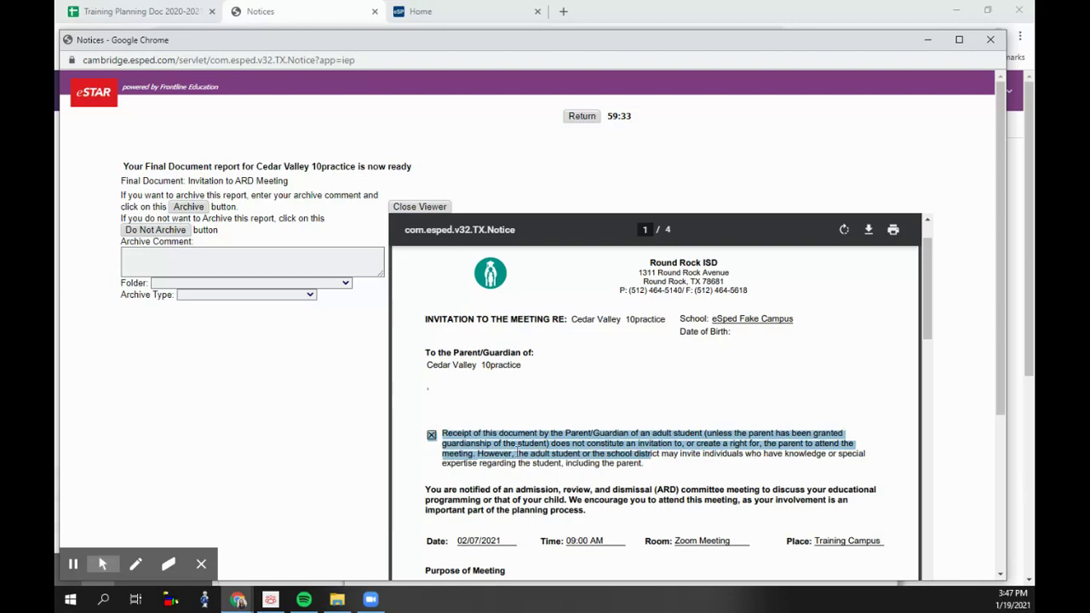
pyautogui.scroll(-10, 548, 442)
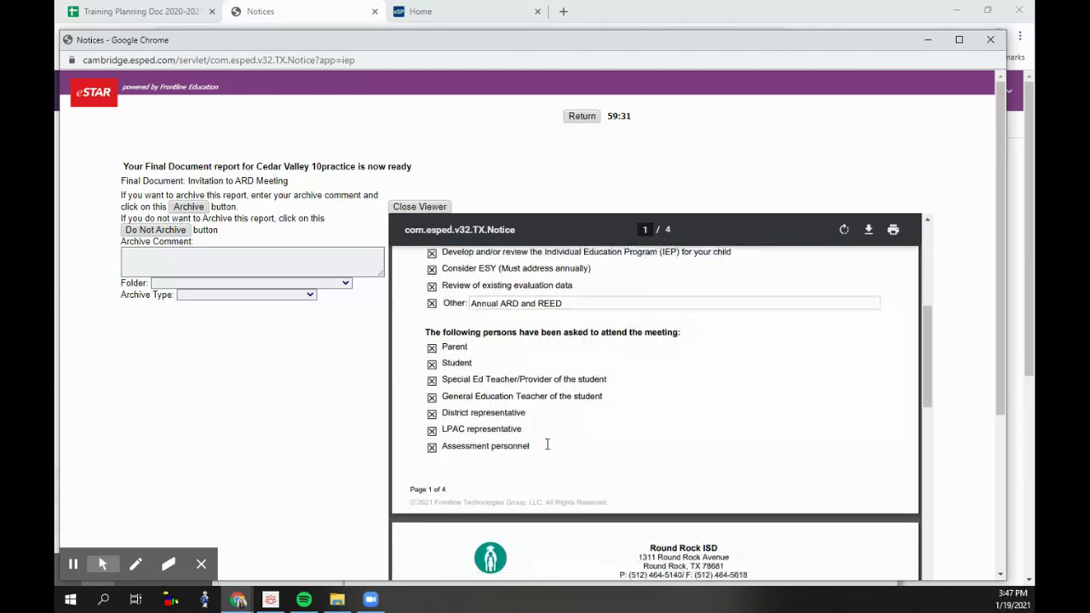
pyautogui.scroll(-7, 547, 443)
pyautogui.scroll(5, 548, 442)
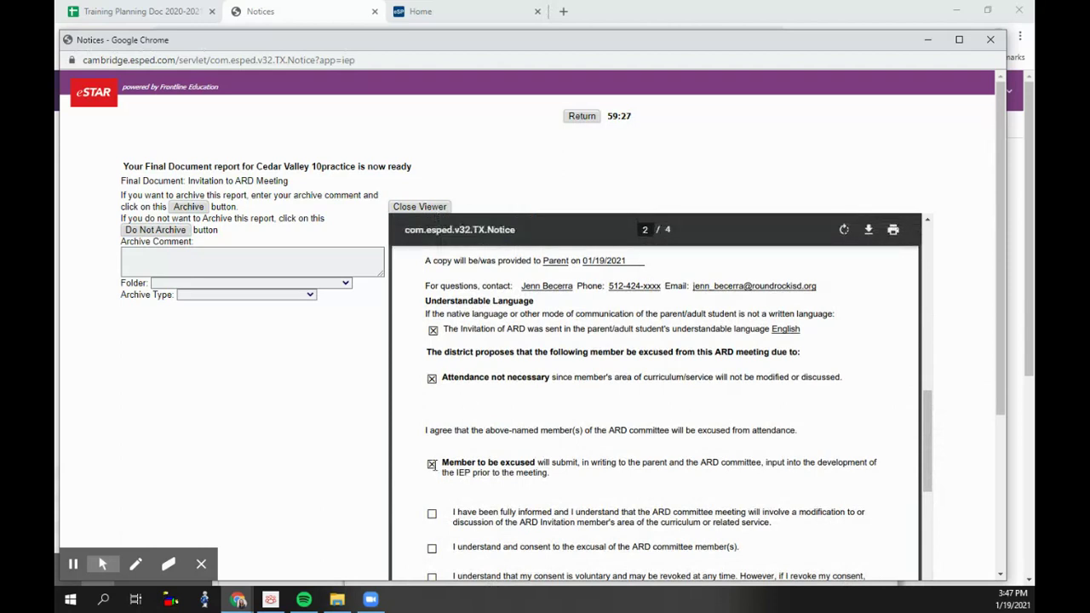
pyautogui.scroll(2, 832, 269)
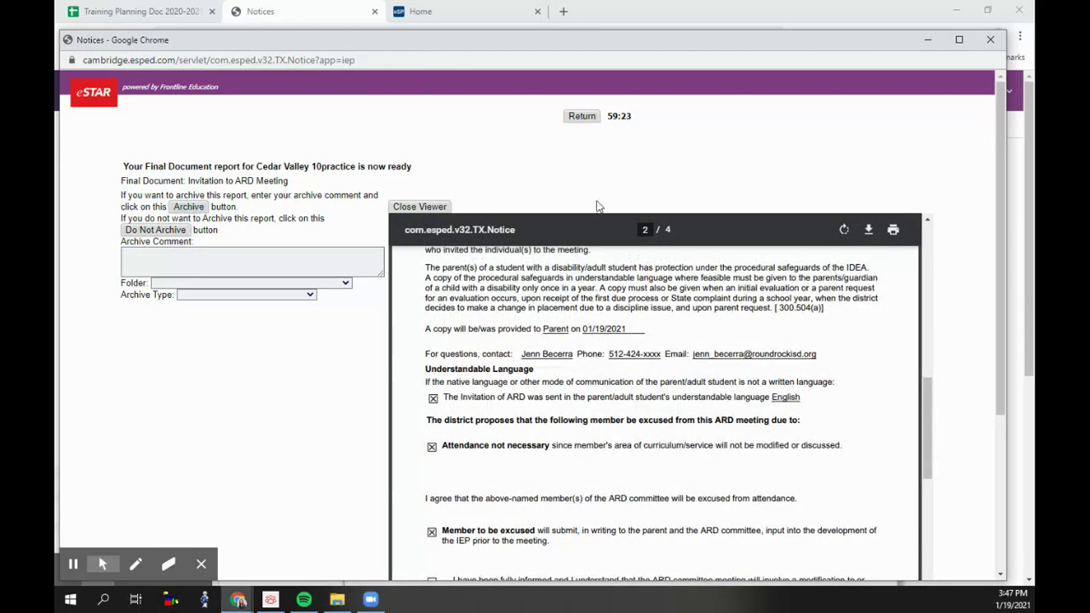
# - Return to screen 9. Invitation to ARD Meeting - 1 and uncheck the adult-student receipt statement
pyautogui.click(991, 40)
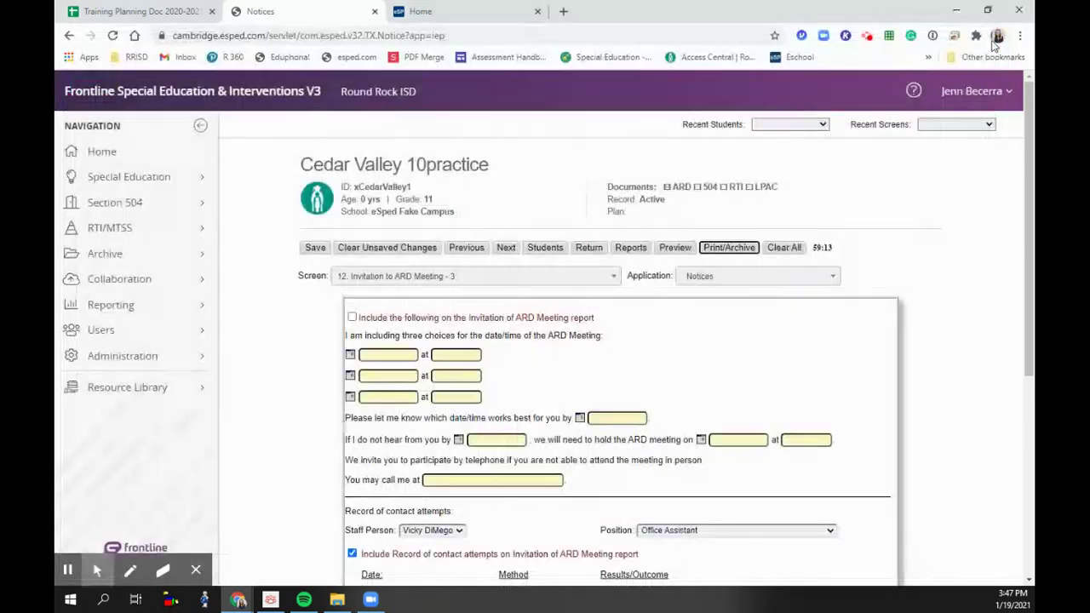
pyautogui.click(587, 283)
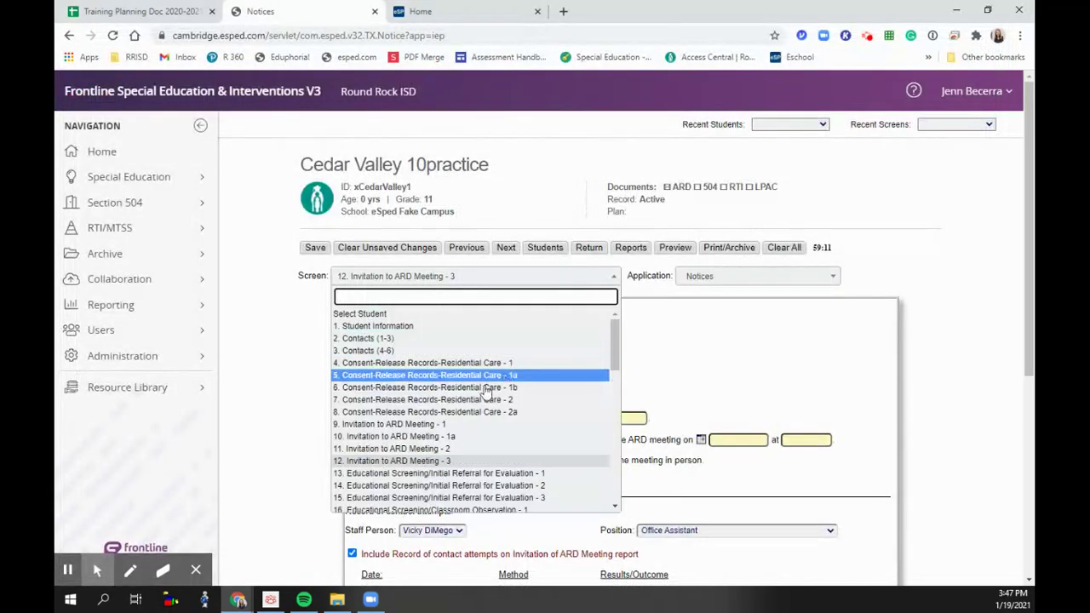
pyautogui.click(467, 419)
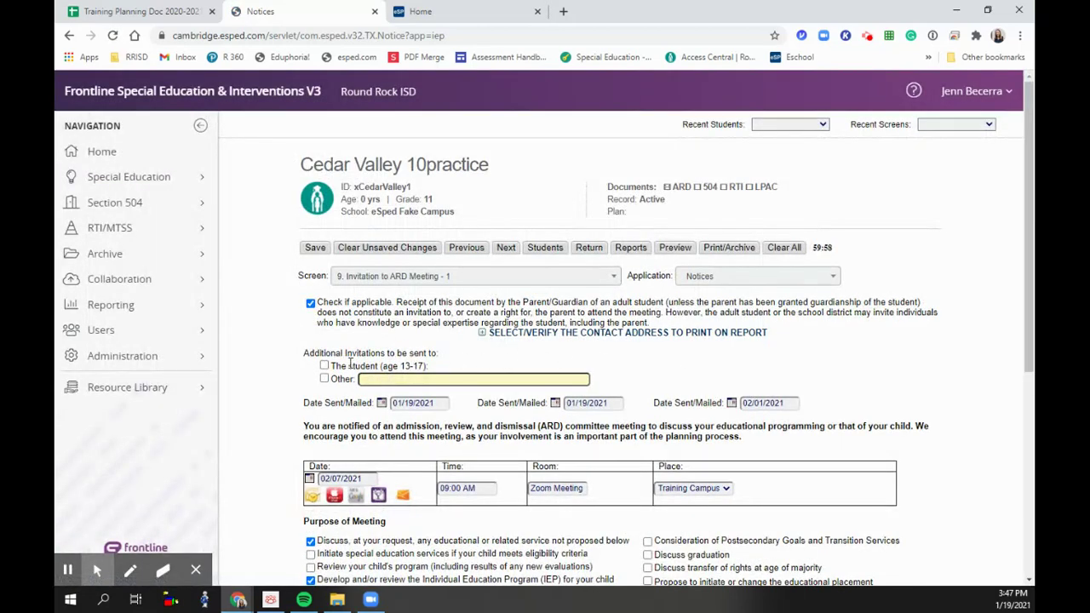
pyautogui.click(310, 303)
pyautogui.scroll(-4, 452, 319)
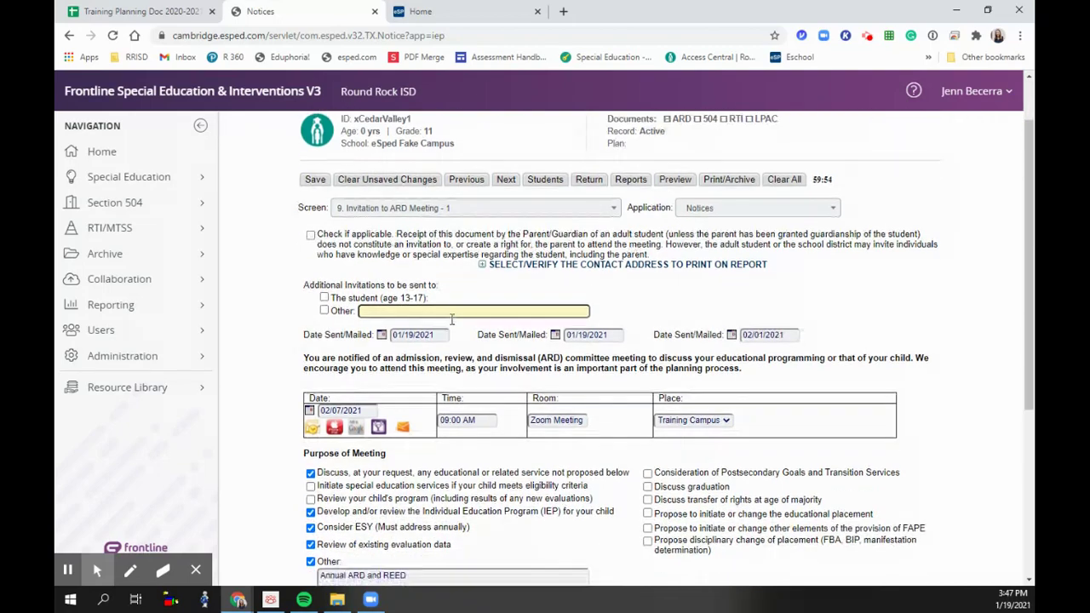
pyautogui.scroll(4, 477, 289)
# - Uncheck the 'Attendance not necessary' excusal on the member excusal screen
pyautogui.click(502, 252)
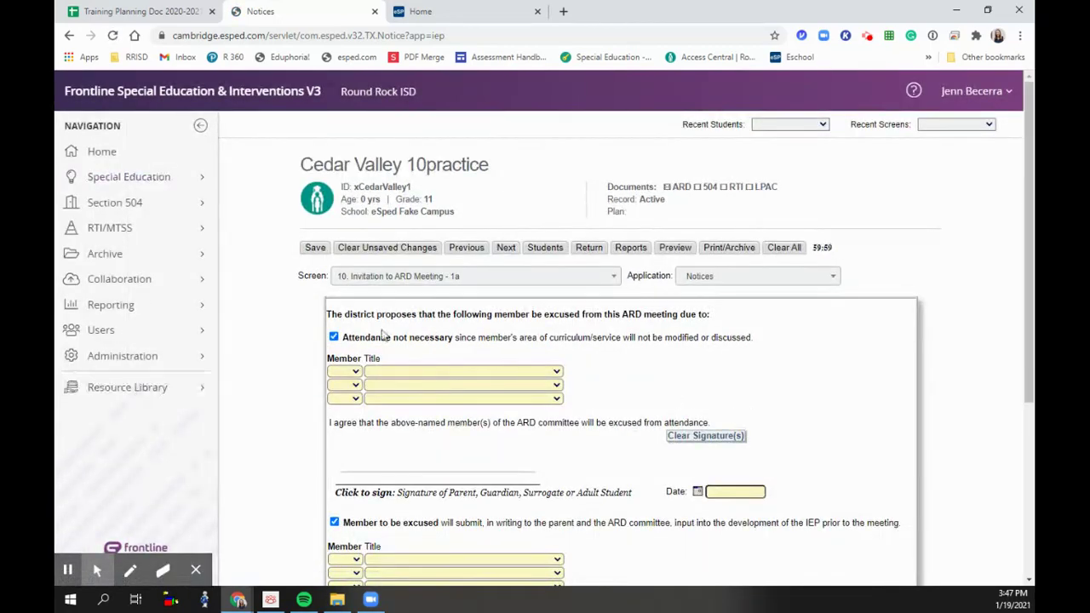
pyautogui.click(333, 337)
pyautogui.scroll(-2, 339, 366)
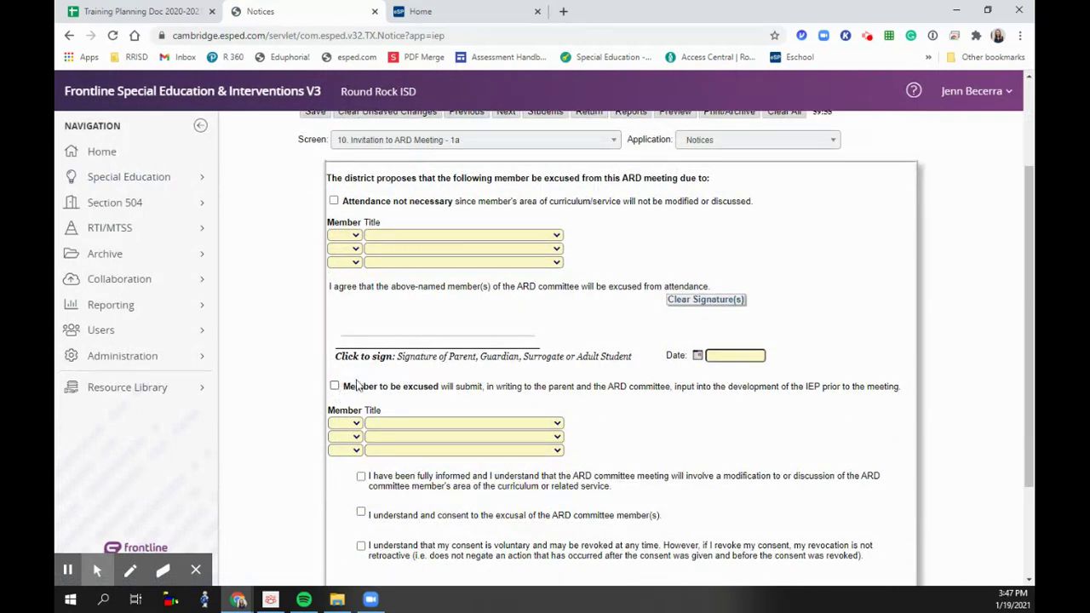
pyautogui.scroll(-2, 356, 385)
pyautogui.scroll(4, 669, 371)
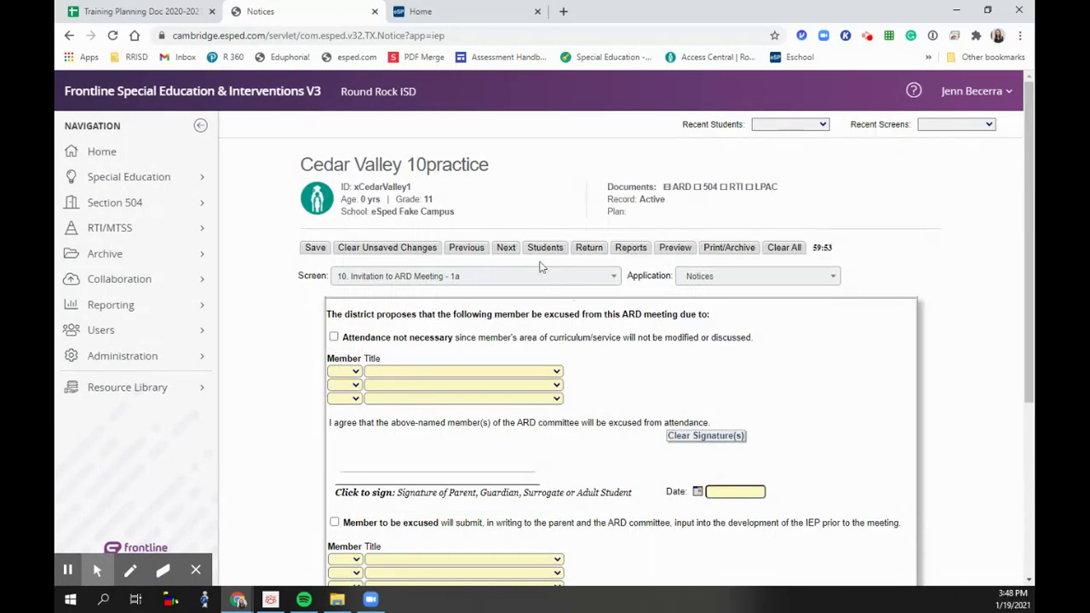
pyautogui.click(506, 247)
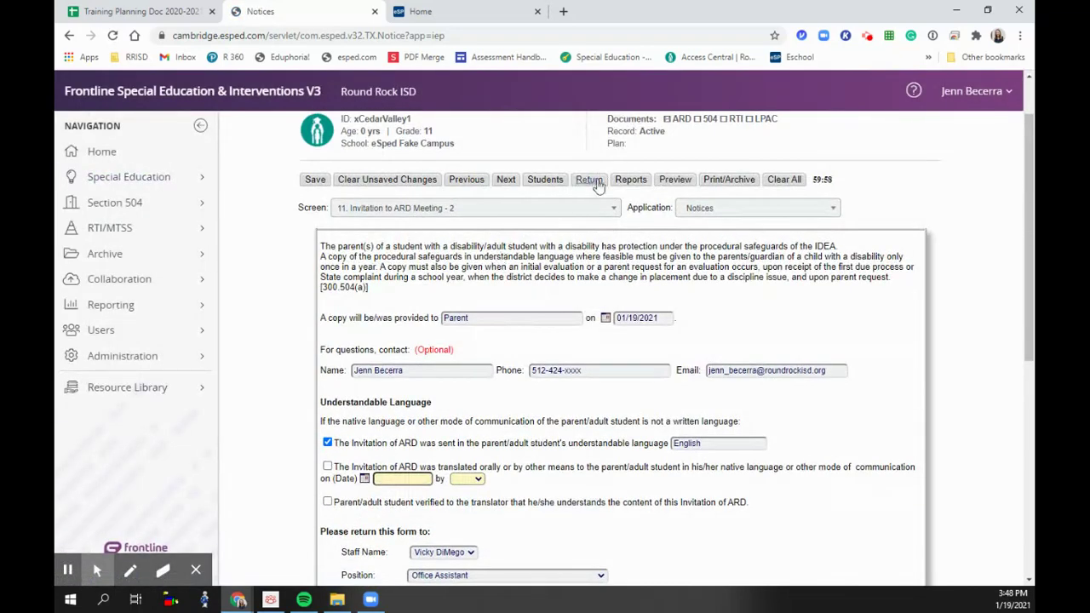
# - Print a fresh final copy of Invitation to ARD Meeting and scroll through all four pages
pyautogui.click(728, 181)
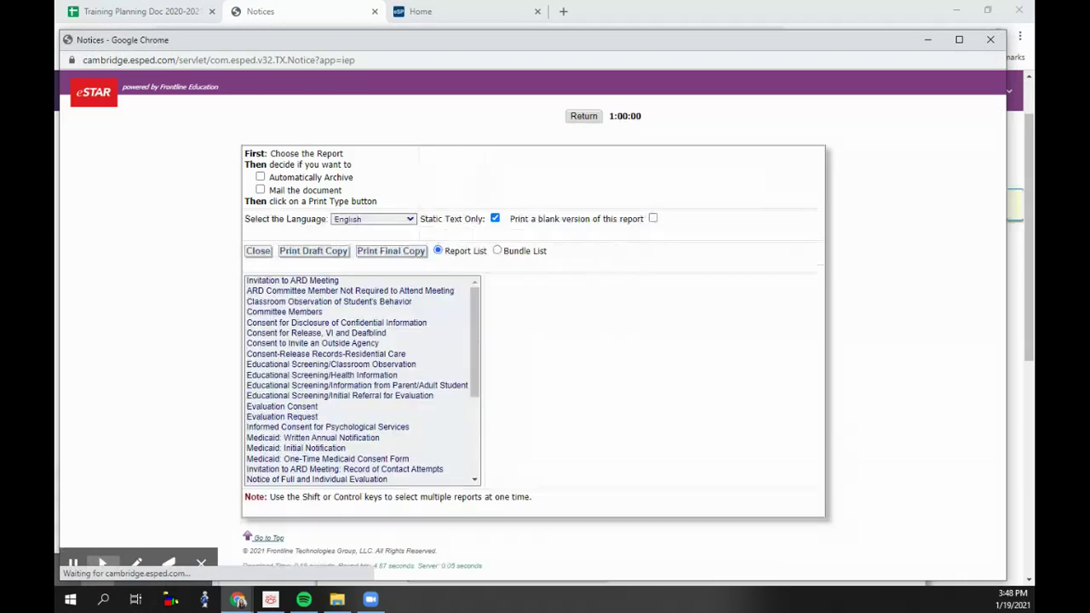
pyautogui.moveTo(78, 552)
pyautogui.click(336, 280)
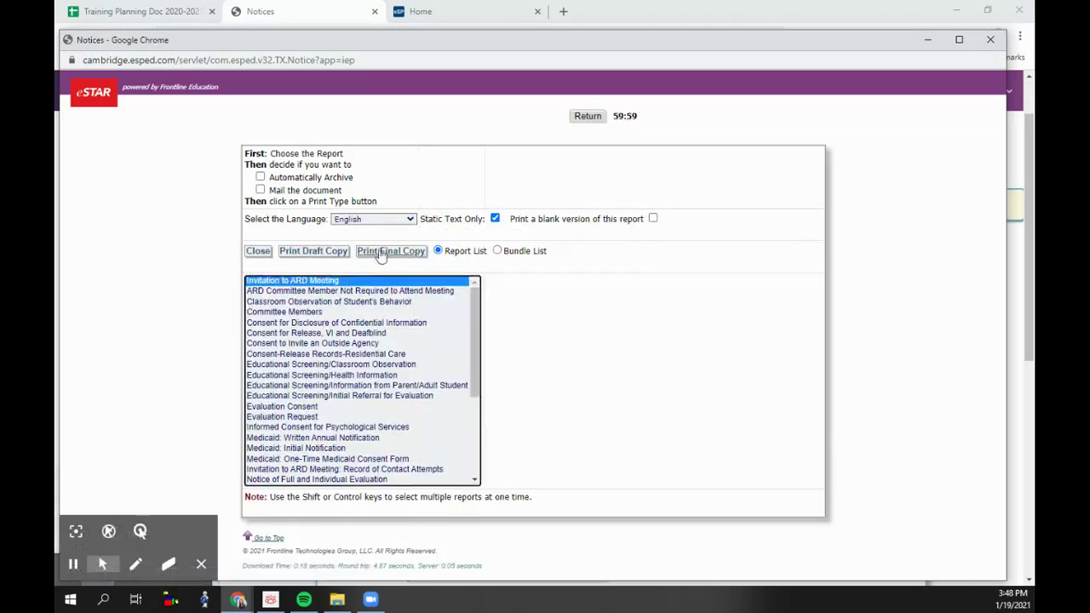
pyautogui.click(391, 251)
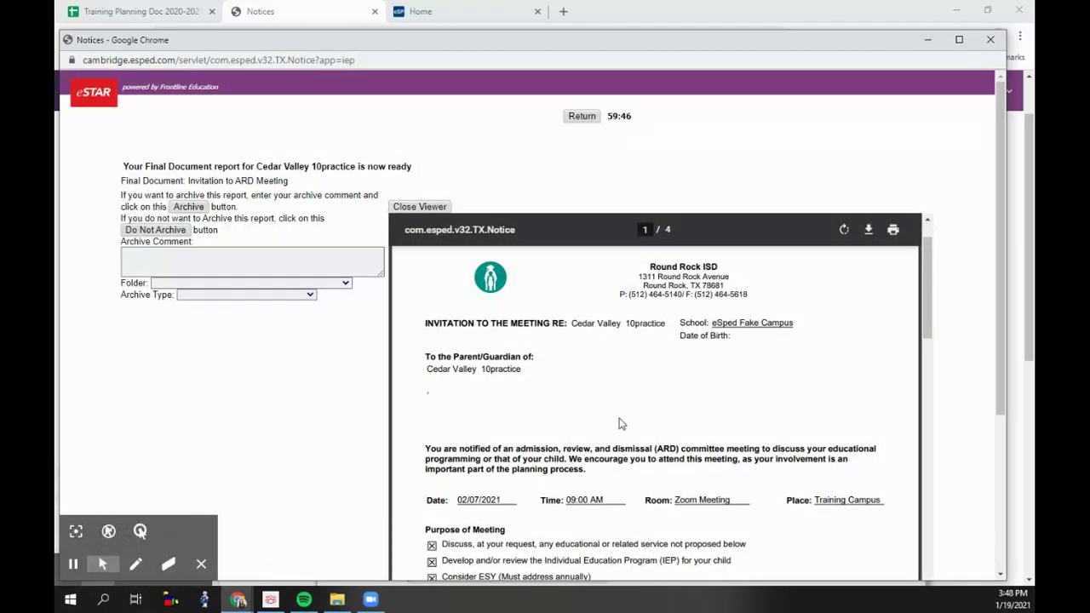
pyautogui.scroll(-15, 620, 423)
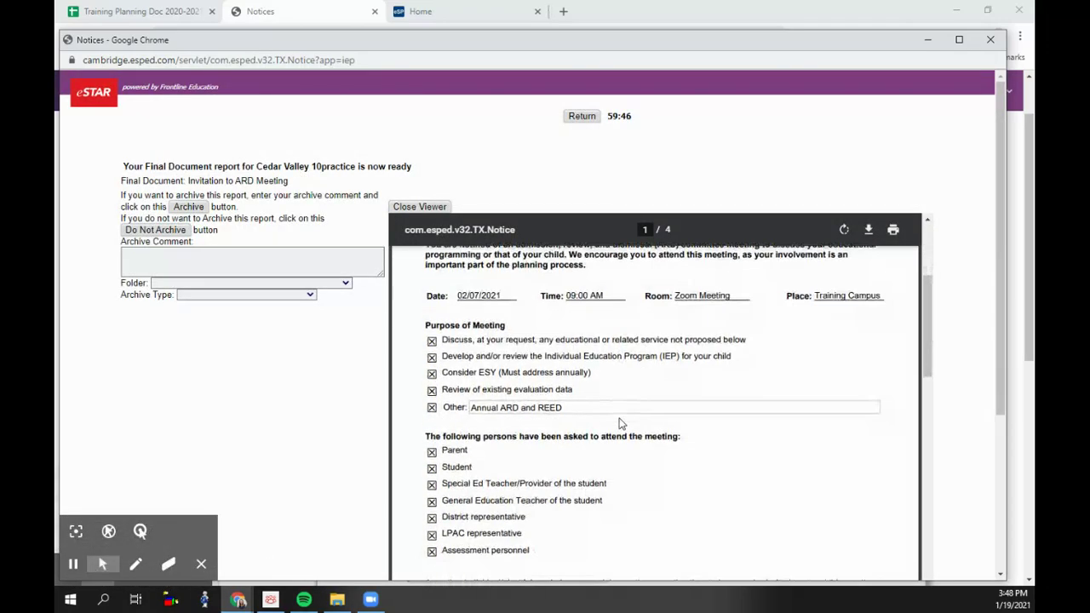
pyautogui.scroll(-3, 620, 423)
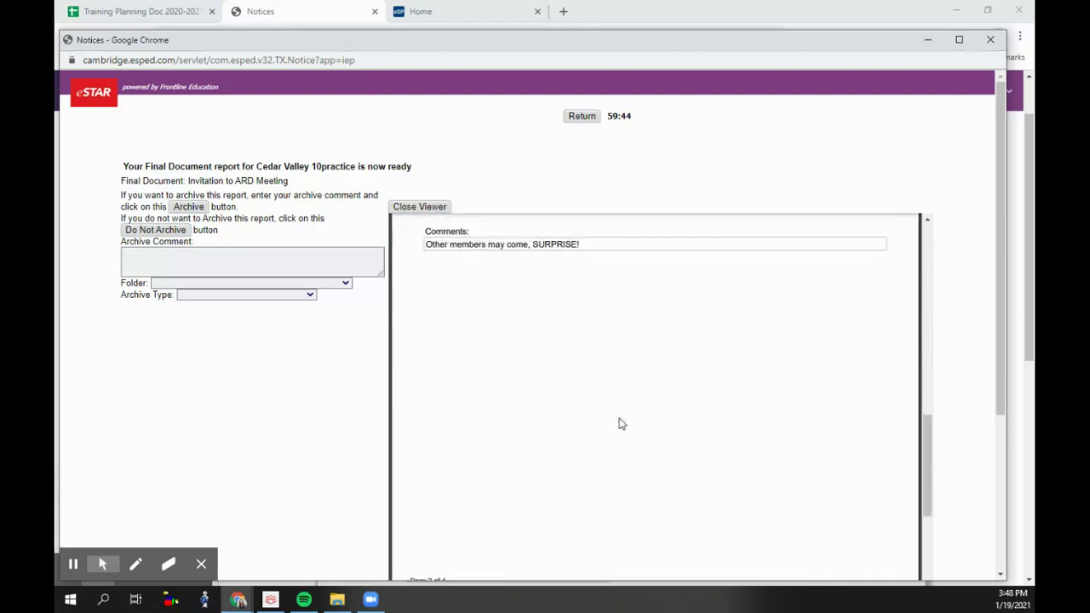
pyautogui.scroll(15, 619, 420)
pyautogui.scroll(-2, 520, 496)
pyautogui.scroll(-3, 519, 495)
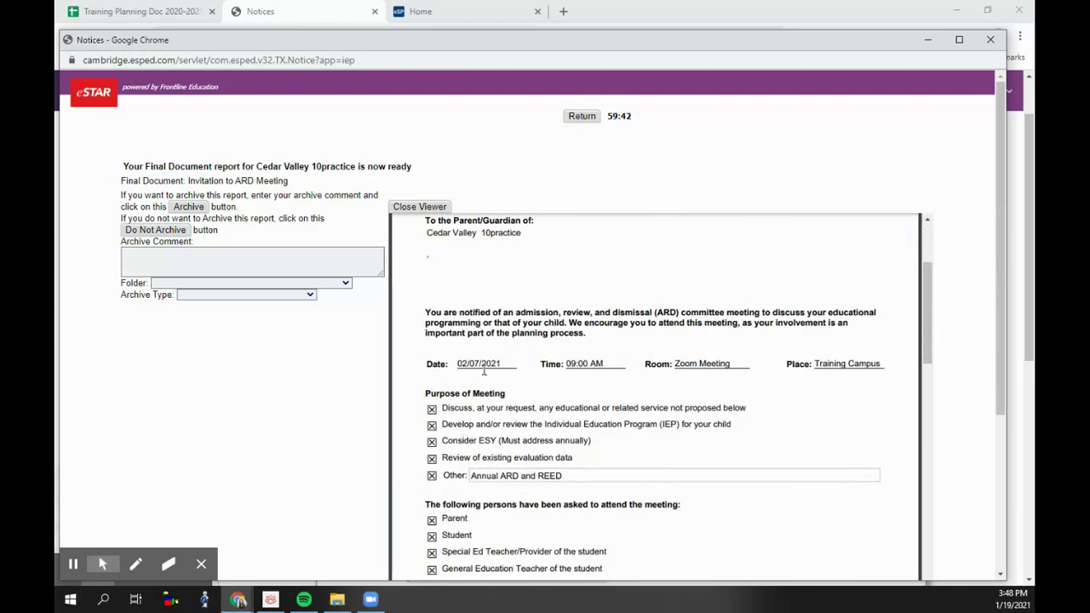
pyautogui.scroll(-10, 682, 371)
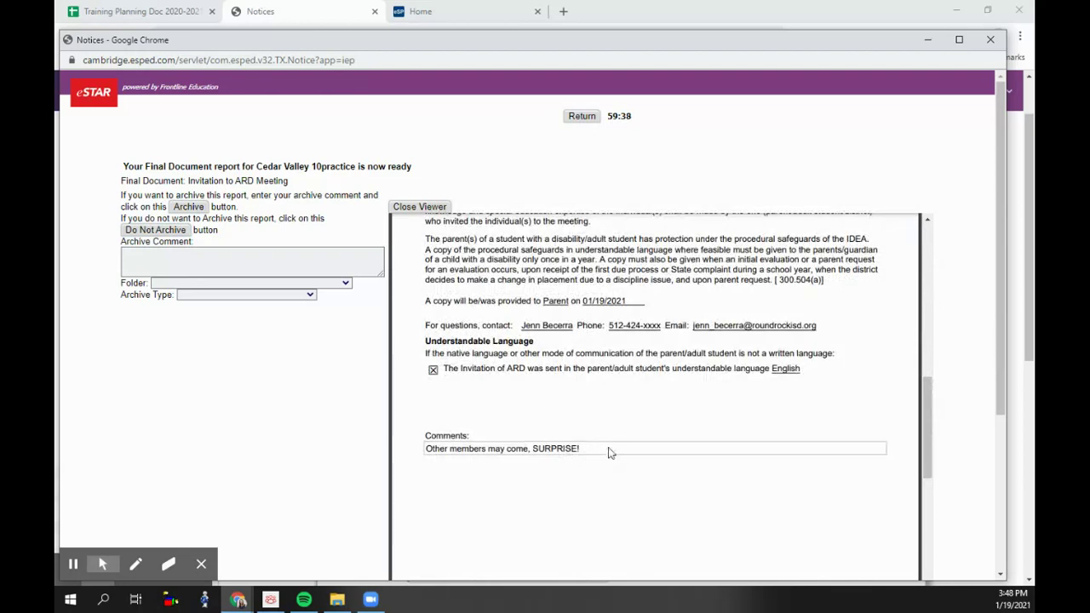
pyautogui.scroll(-3, 608, 451)
pyautogui.scroll(3, 607, 450)
pyautogui.scroll(-3, 607, 436)
pyautogui.scroll(4, 494, 324)
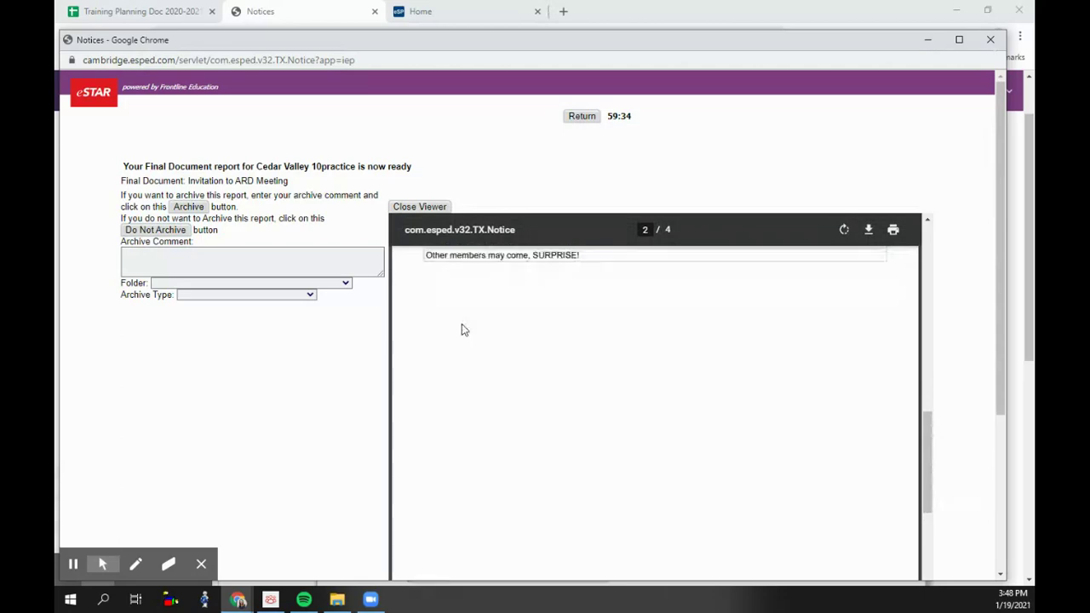
pyautogui.scroll(2, 489, 364)
pyautogui.scroll(-10, 490, 364)
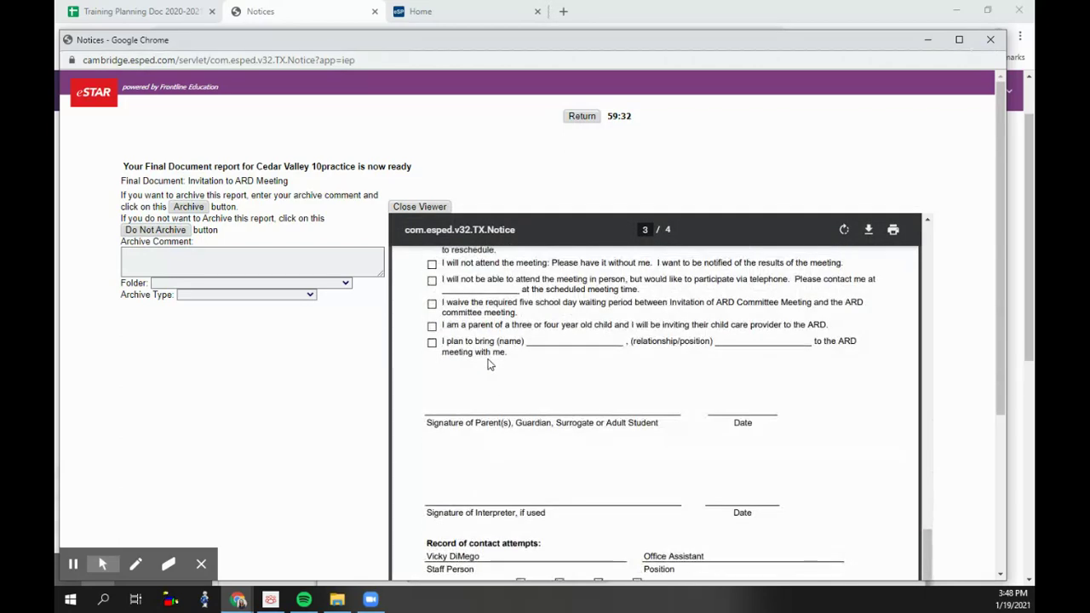
pyautogui.scroll(-3, 489, 364)
pyautogui.scroll(4, 489, 364)
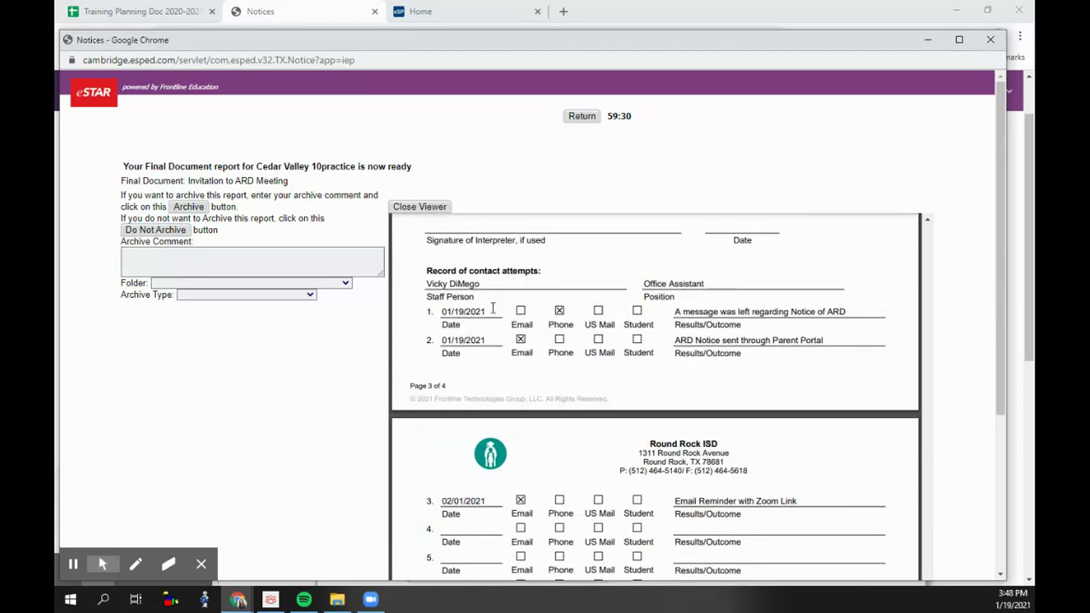
pyautogui.scroll(-3, 566, 415)
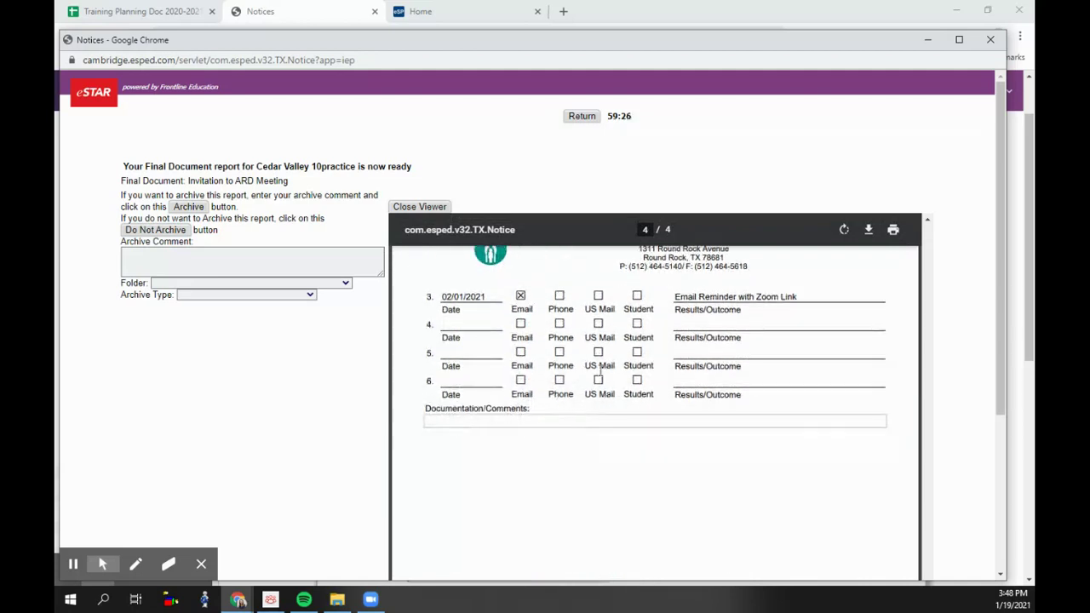
# - File the invitation under 2020-2021 SPED ARDs & Notices as a SPED Notice and confirm the archive
pyautogui.click(204, 285)
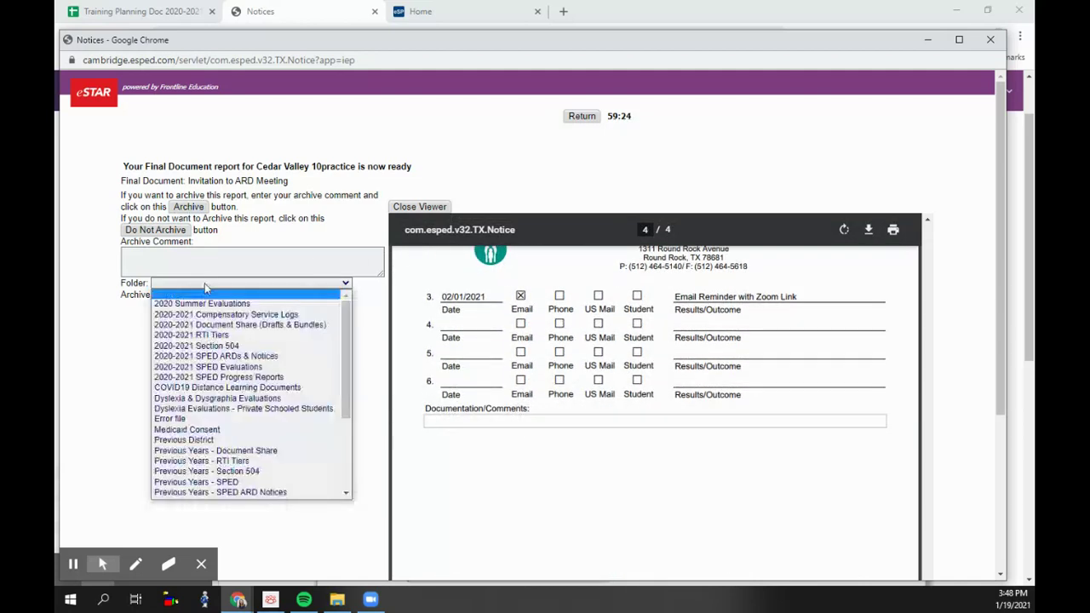
pyautogui.click(228, 357)
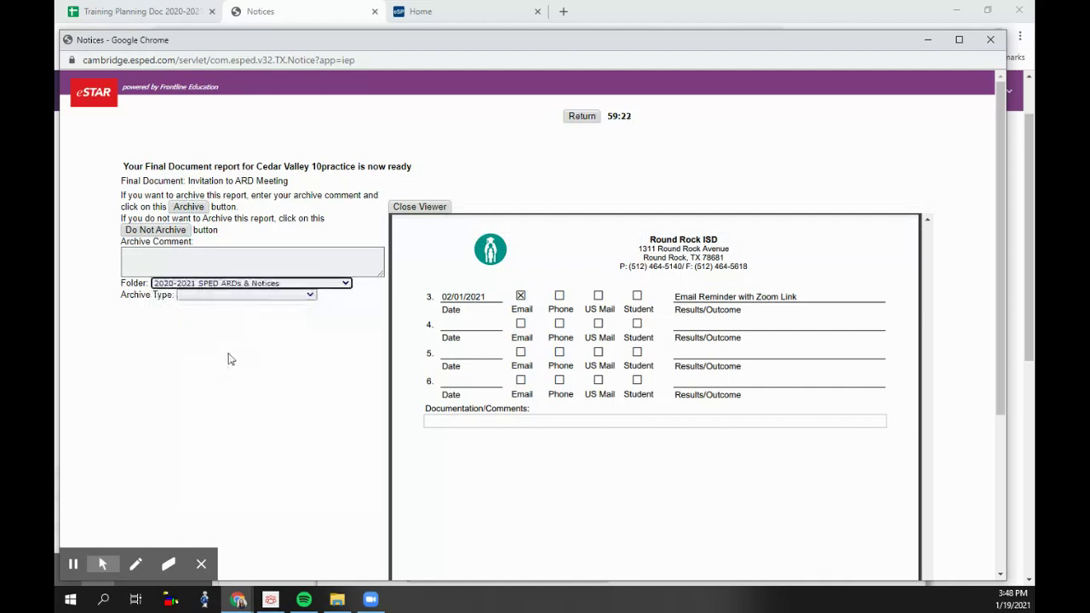
pyautogui.click(247, 295)
pyautogui.scroll(-4, 247, 409)
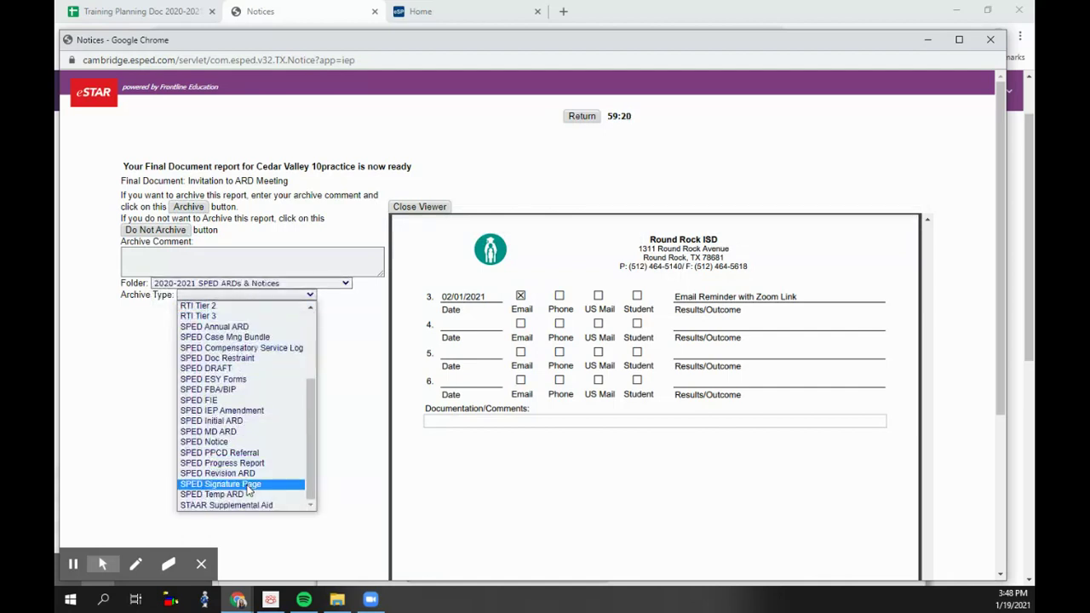
pyautogui.click(244, 443)
pyautogui.click(204, 210)
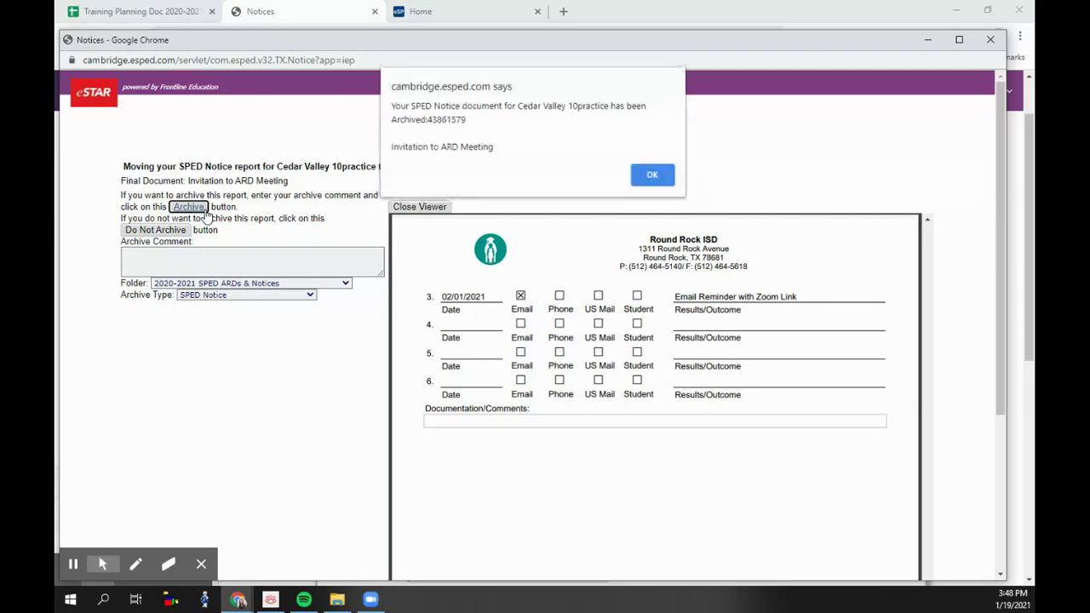
pyautogui.click(652, 176)
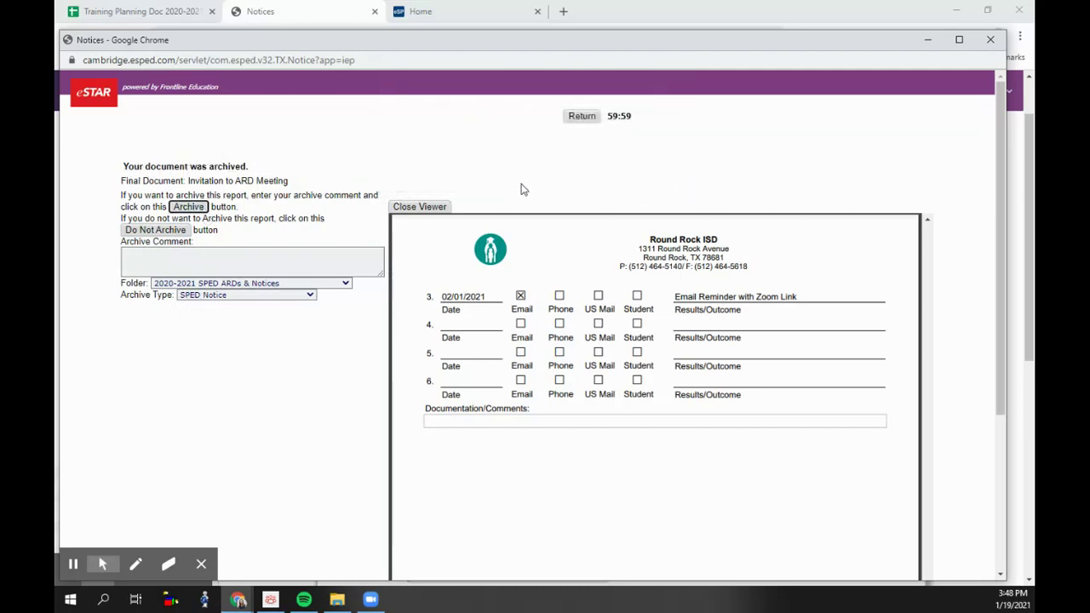
# - Close the notice viewer and switch to the Archive Manager application
pyautogui.click(990, 39)
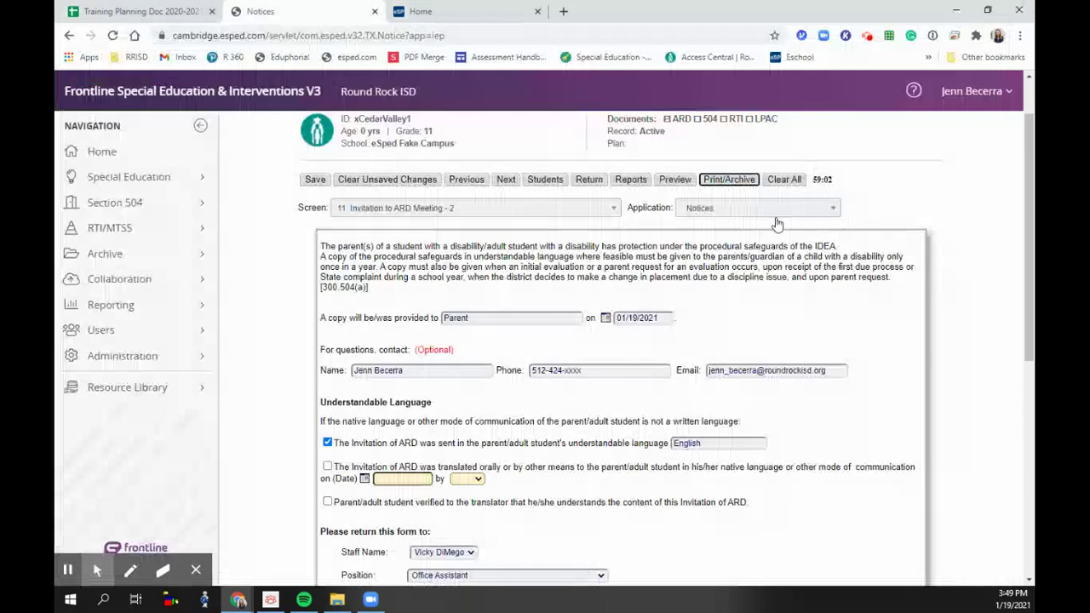
pyautogui.click(775, 208)
pyautogui.scroll(-8, 742, 324)
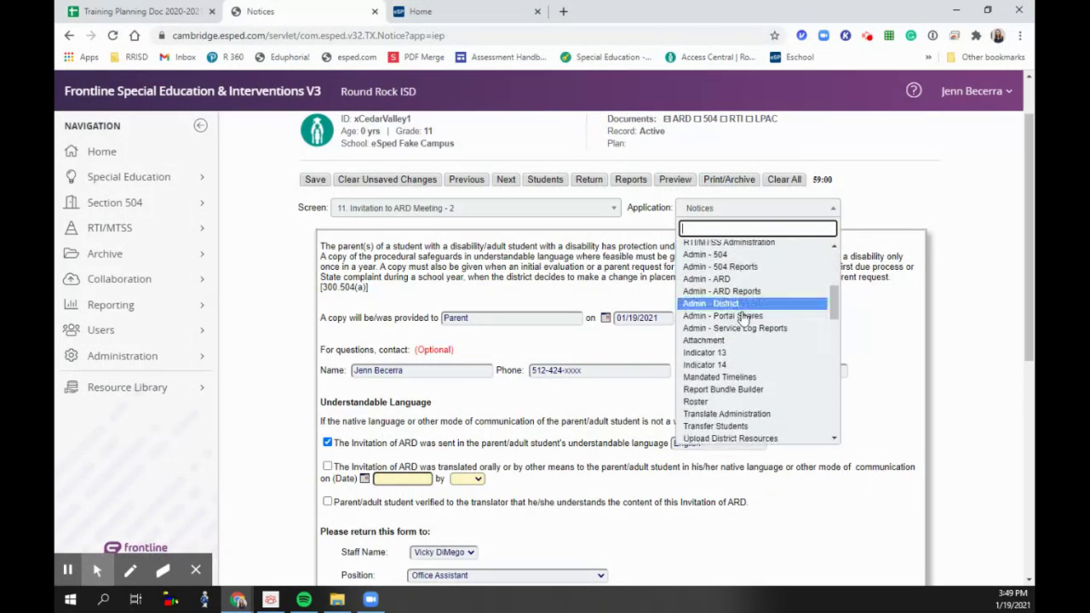
pyautogui.scroll(-5, 743, 326)
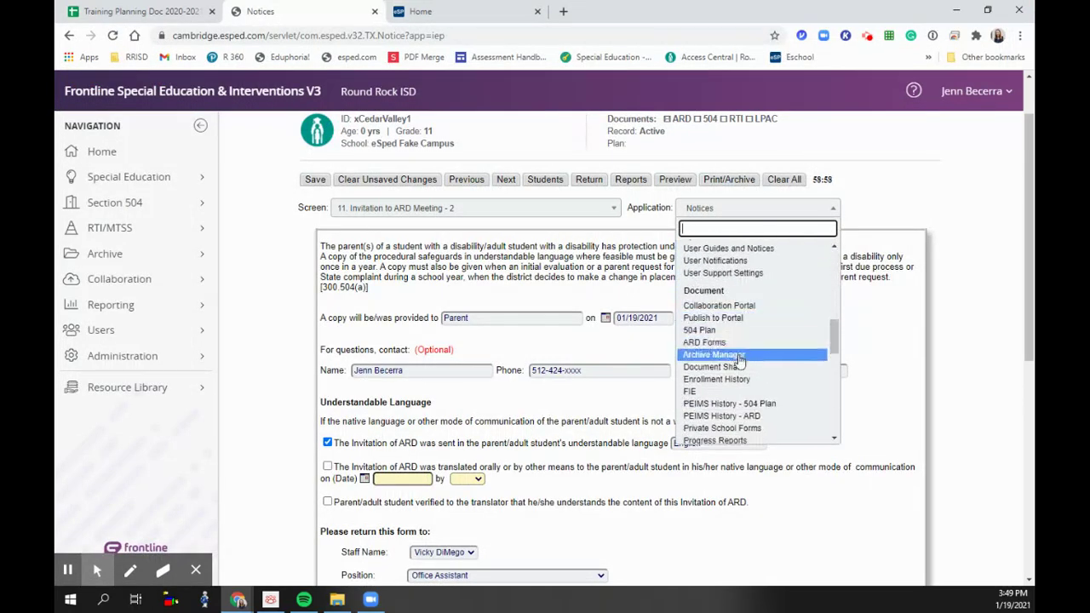
pyautogui.click(737, 356)
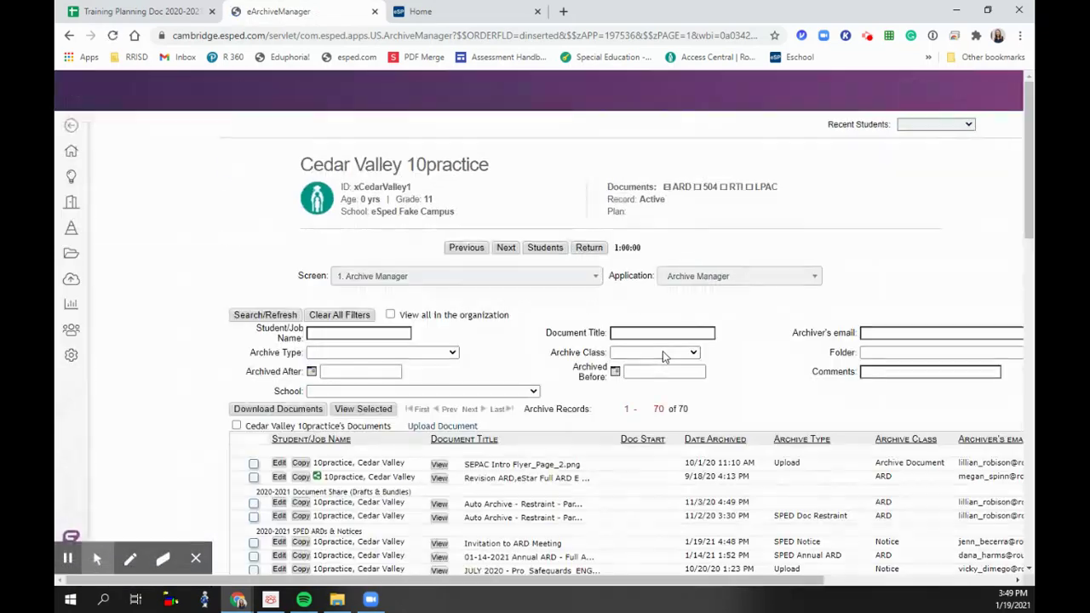
pyautogui.scroll(-1, 442, 432)
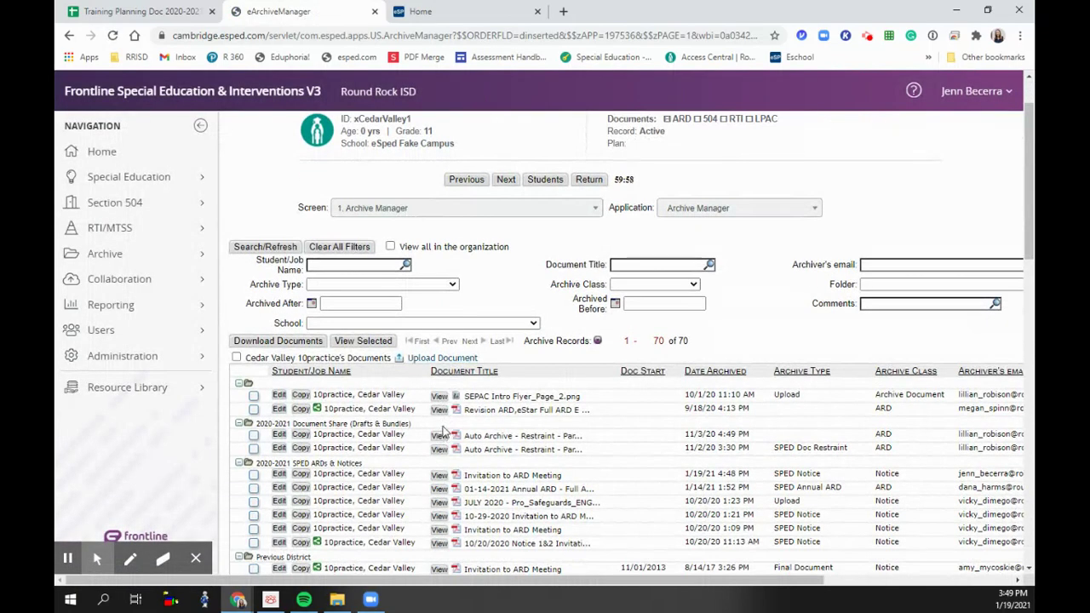
pyautogui.scroll(-1, 442, 432)
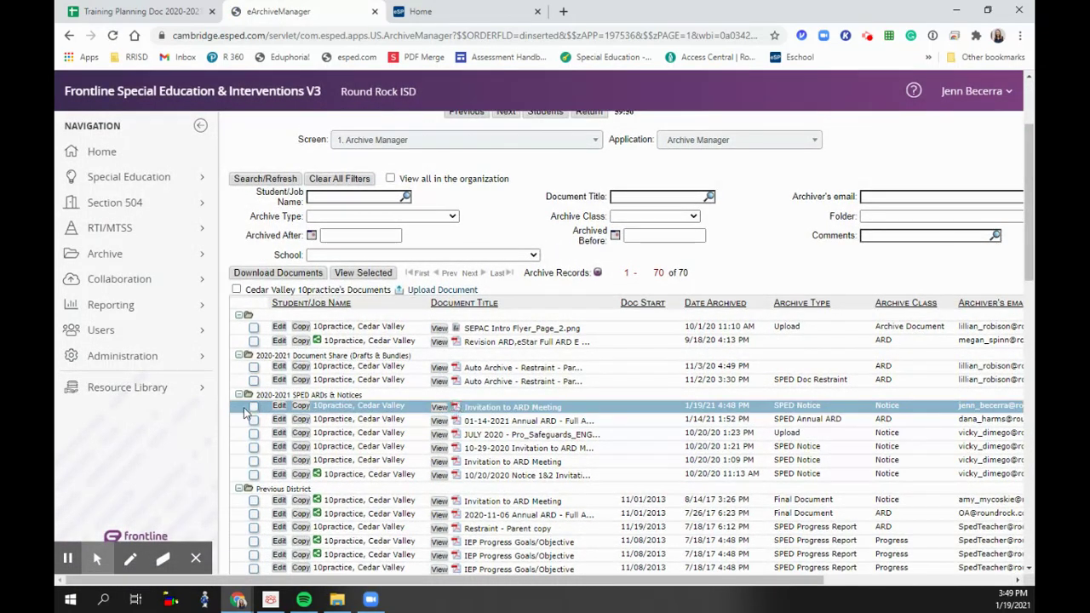
# - Retitle the archived invitation to '02.07.2021 Invitation to ARD Meeting' and save it
pyautogui.click(276, 407)
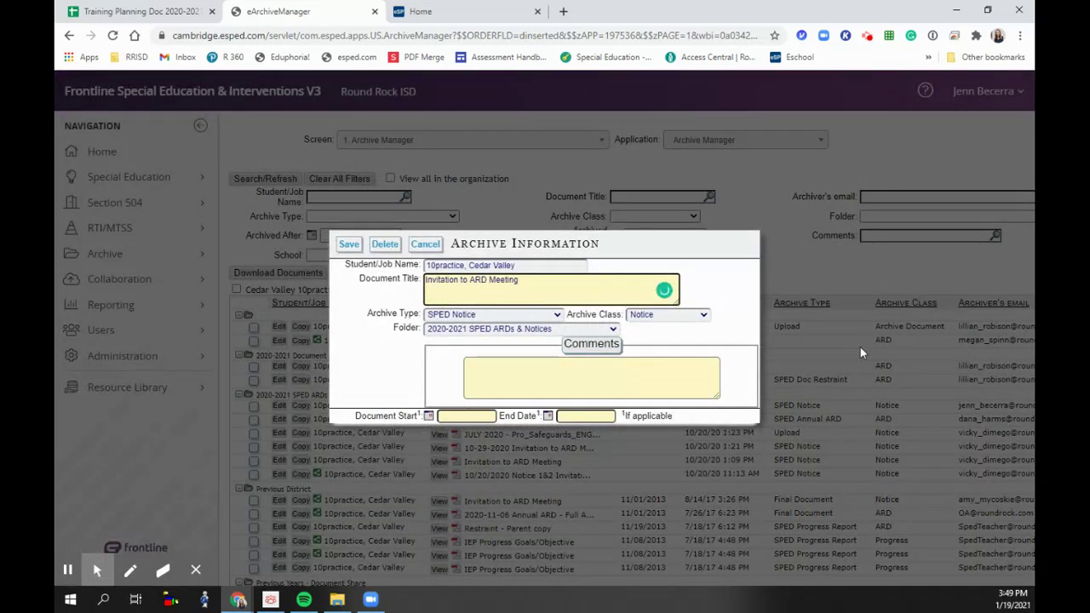
pyautogui.write('02.07')
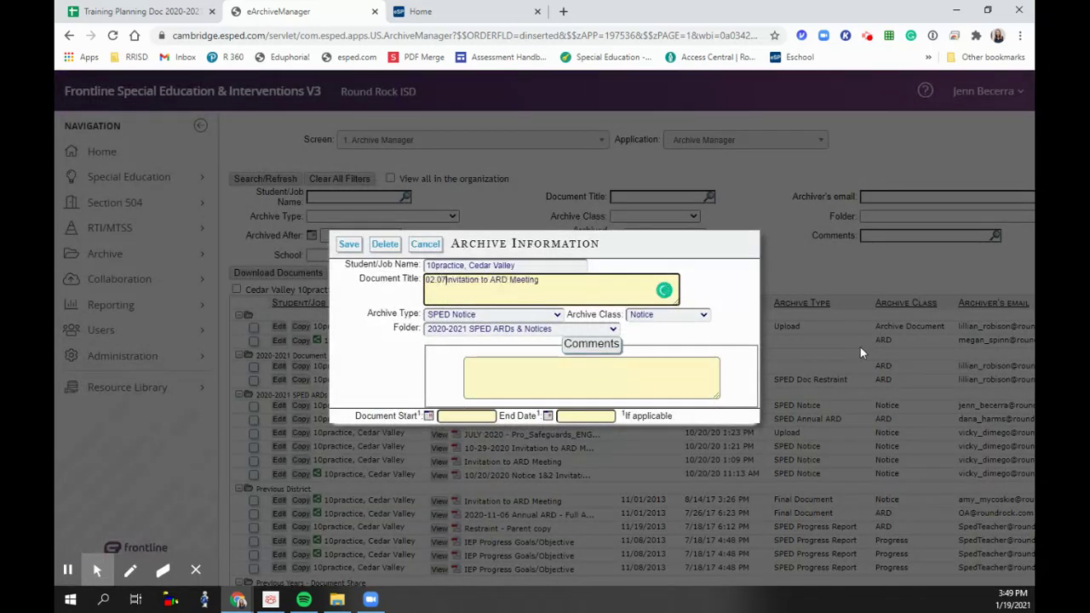
pyautogui.write('.2020')
pyautogui.press('BackSpace')
pyautogui.write('1')
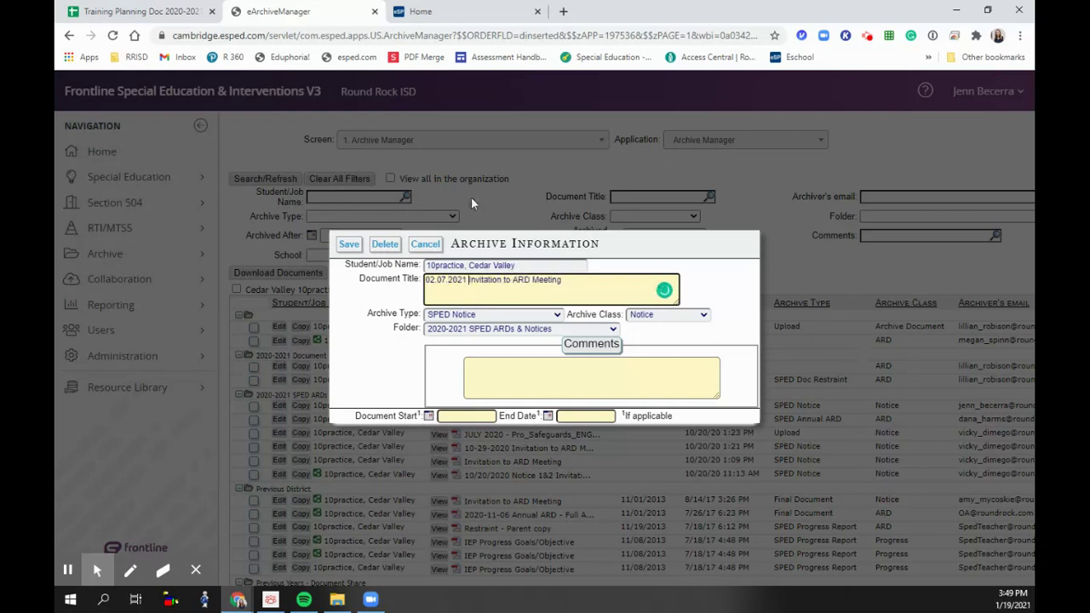
pyautogui.click(348, 245)
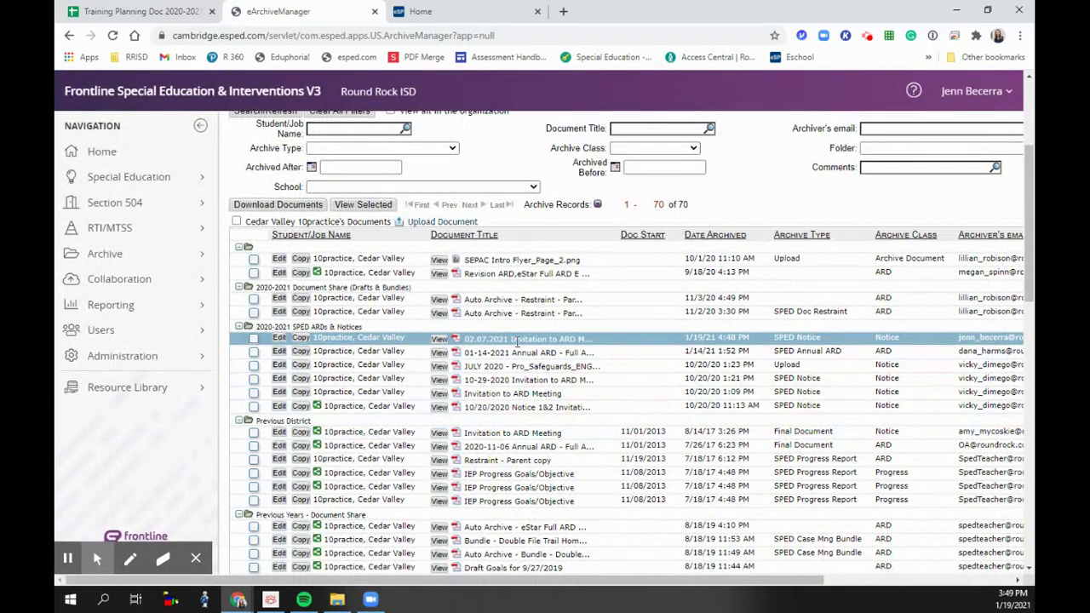
pyautogui.scroll(2, 611, 216)
pyautogui.click(738, 208)
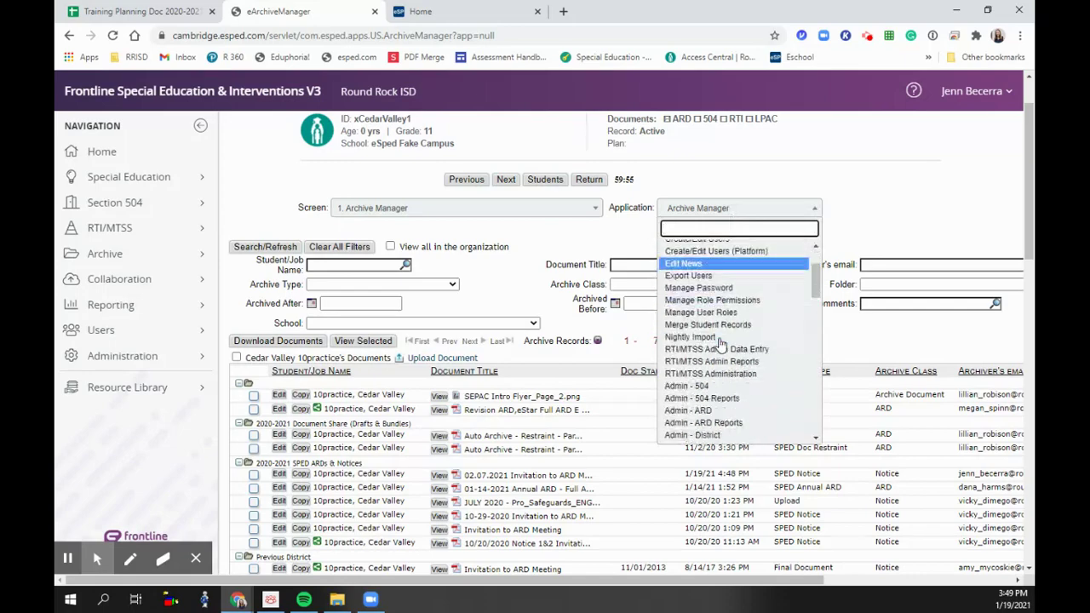
# - In Document Share, preview the 02.07.2021 invitation PDF, then start sharing that row
pyautogui.scroll(-5, 720, 343)
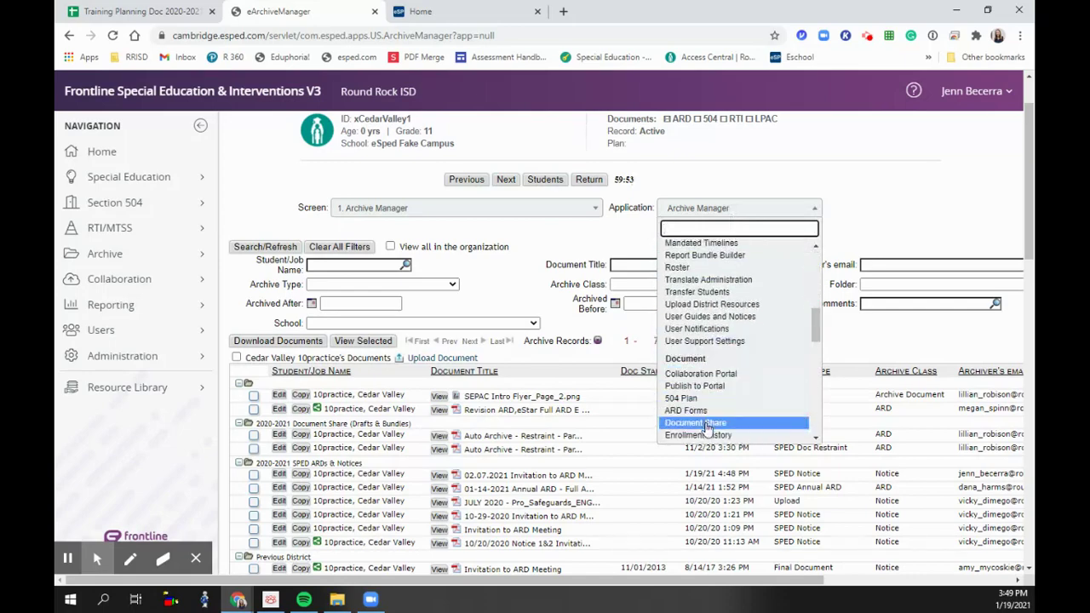
pyautogui.click(705, 423)
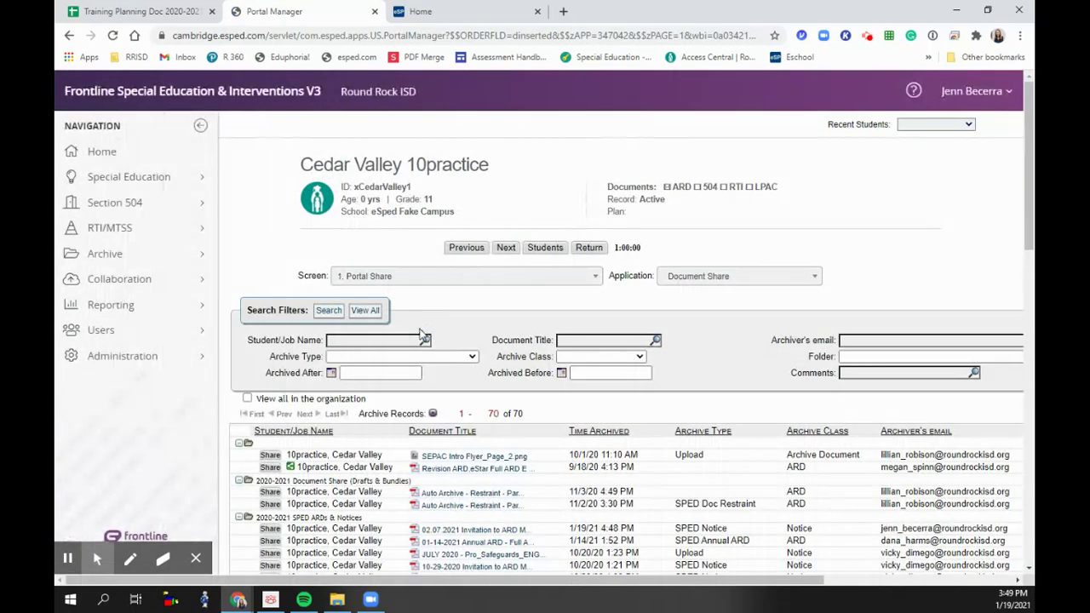
pyautogui.scroll(-2, 422, 334)
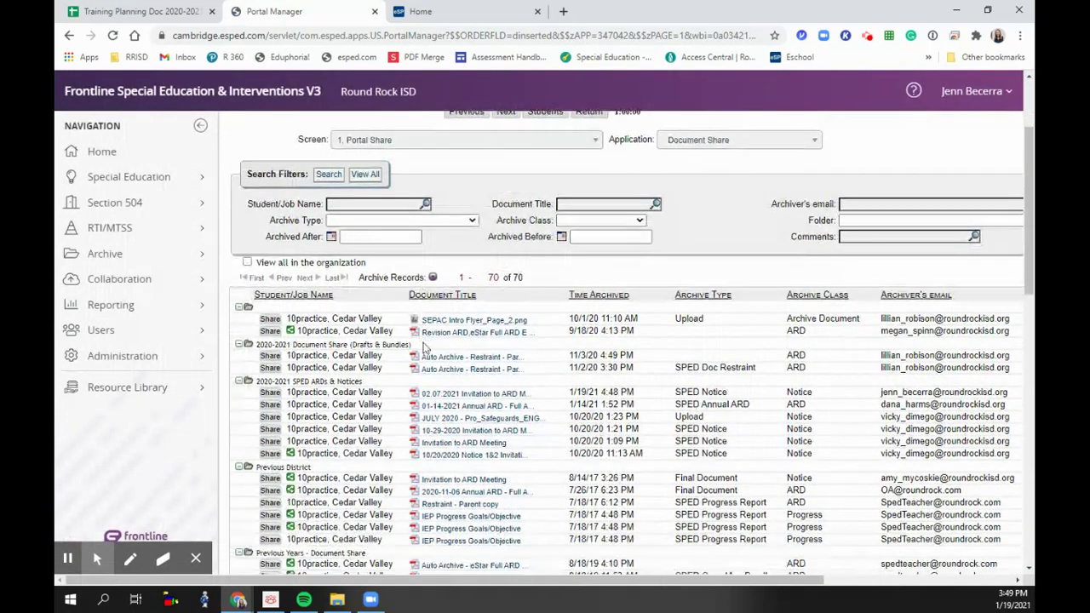
pyautogui.click(413, 394)
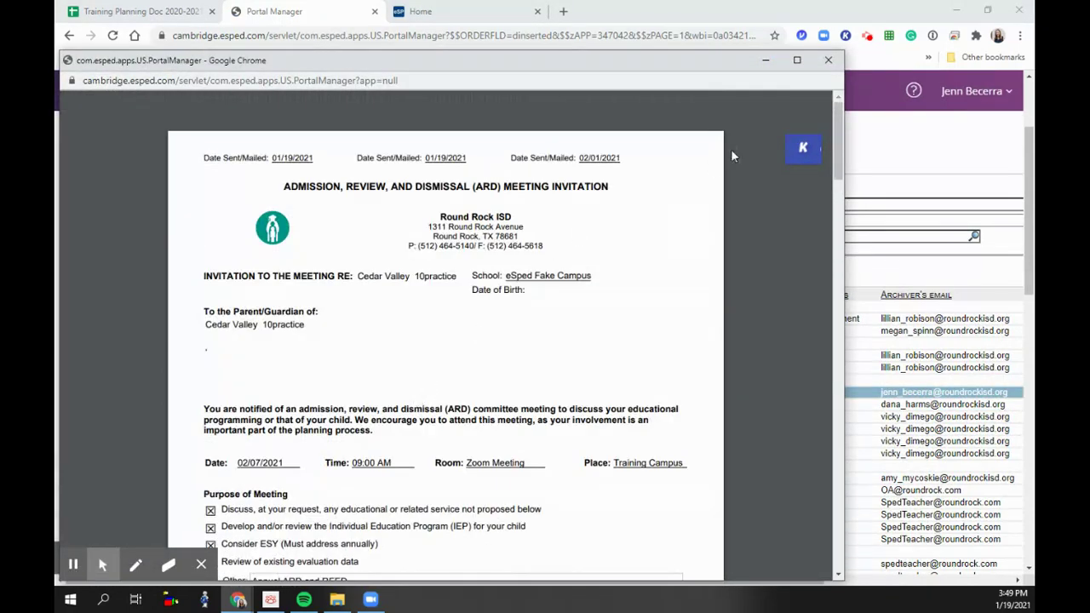
pyautogui.click(828, 59)
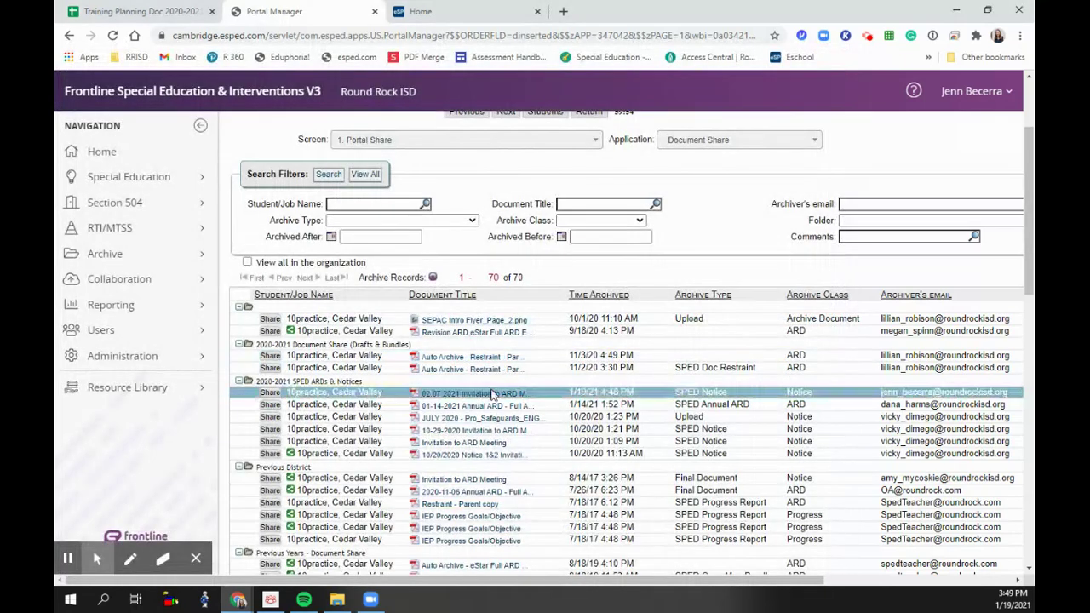
pyautogui.click(269, 392)
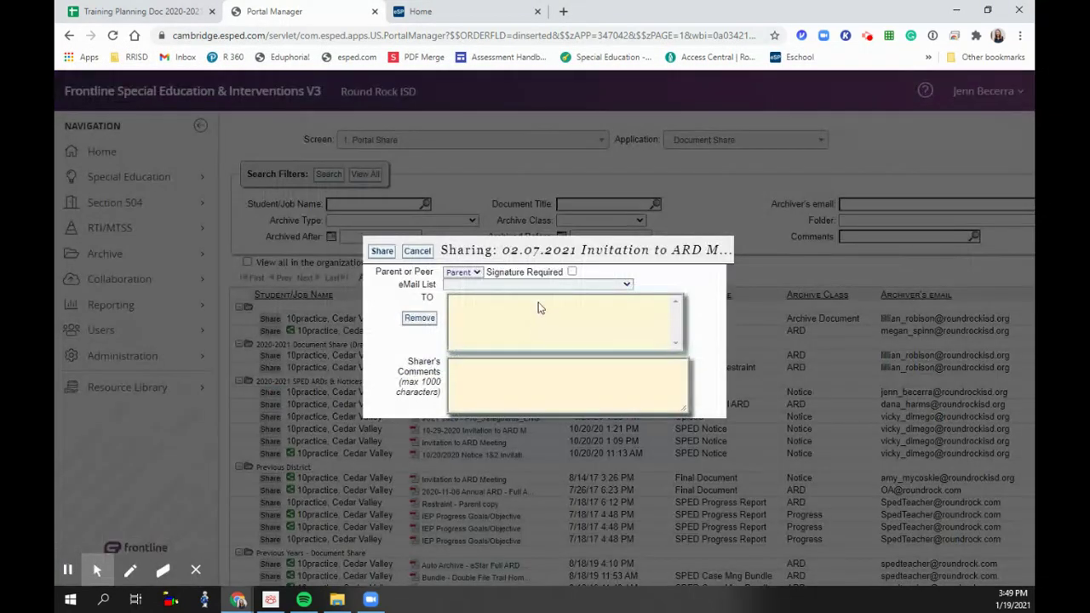
# - Address the invitation to the parent's email with a note about tomorrow's ARD and Zoom details, then cancel
pyautogui.click(538, 285)
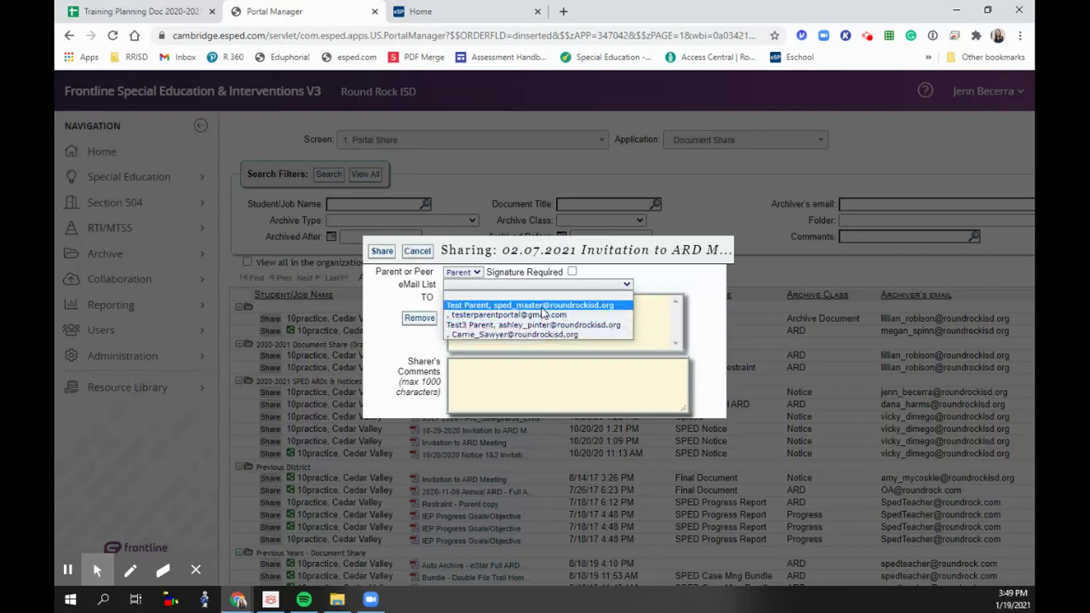
pyautogui.click(541, 307)
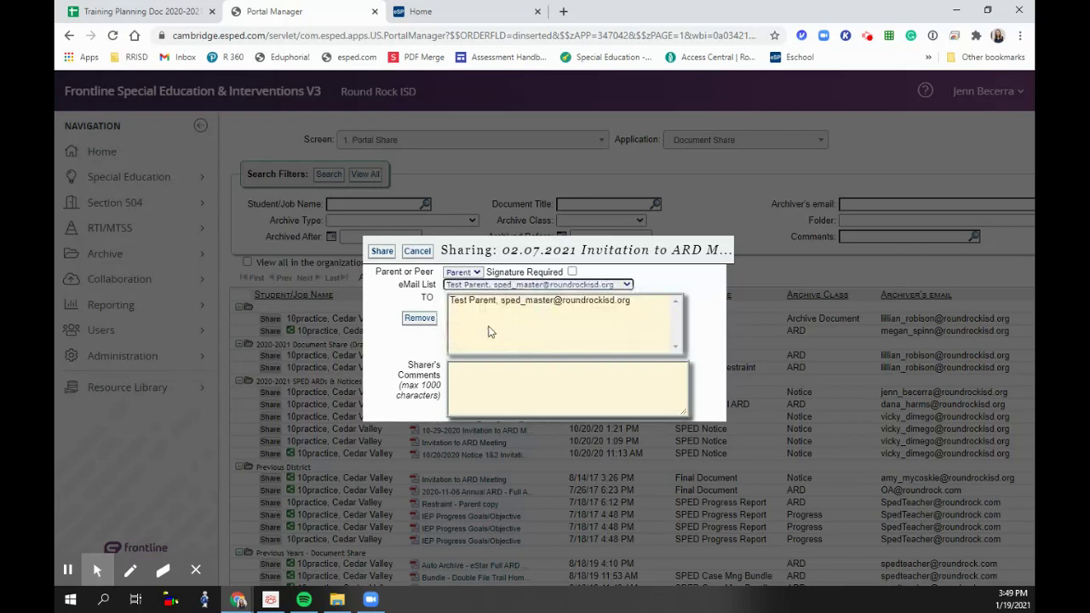
pyautogui.click(494, 384)
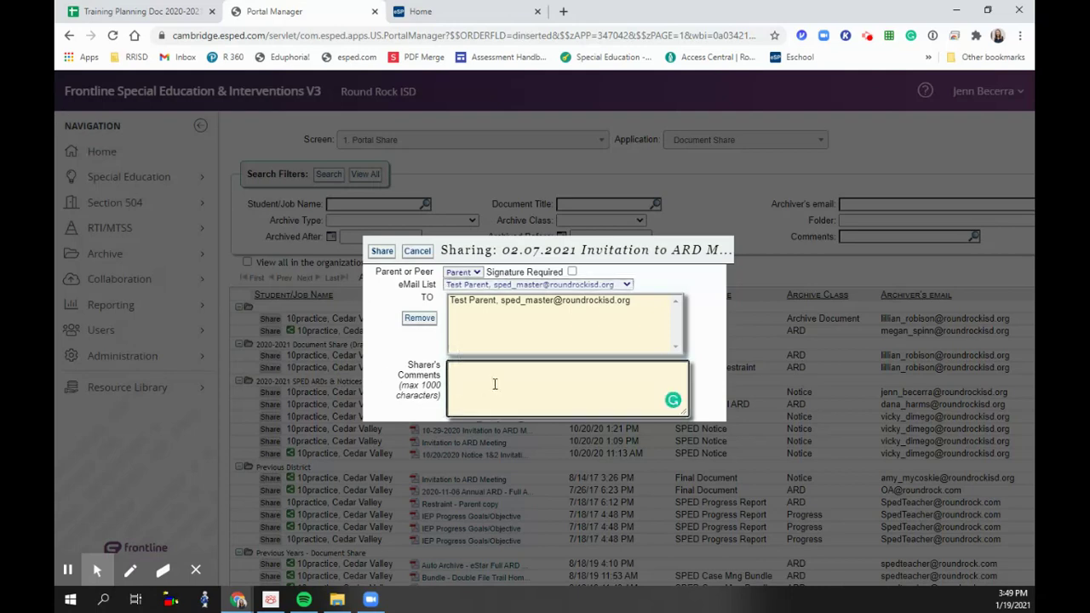
pyautogui.write('Thank youfor')
pyautogui.press('BackSpace')
pyautogui.press('BackSpace')
pyautogui.press('BackSpace')
pyautogui.press('BackSpace')
pyautogui.press('BackSpace')
pyautogui.press('BackSpace')
pyautogui.write('for agree')
pyautogui.write('d')
pyautogui.press('BackSpace')
pyautogui.write('ing to attend the A')
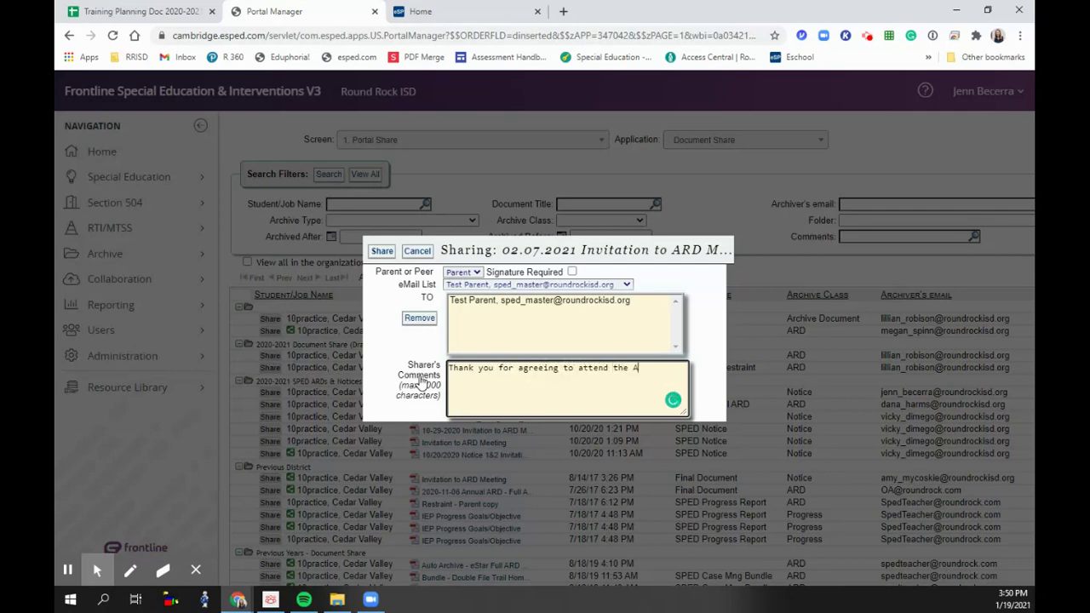
pyautogui.write('RD tomorrow,')
pyautogui.write('  Her is ')
pyautogui.write('e is your ')
pyautogui.write('in')
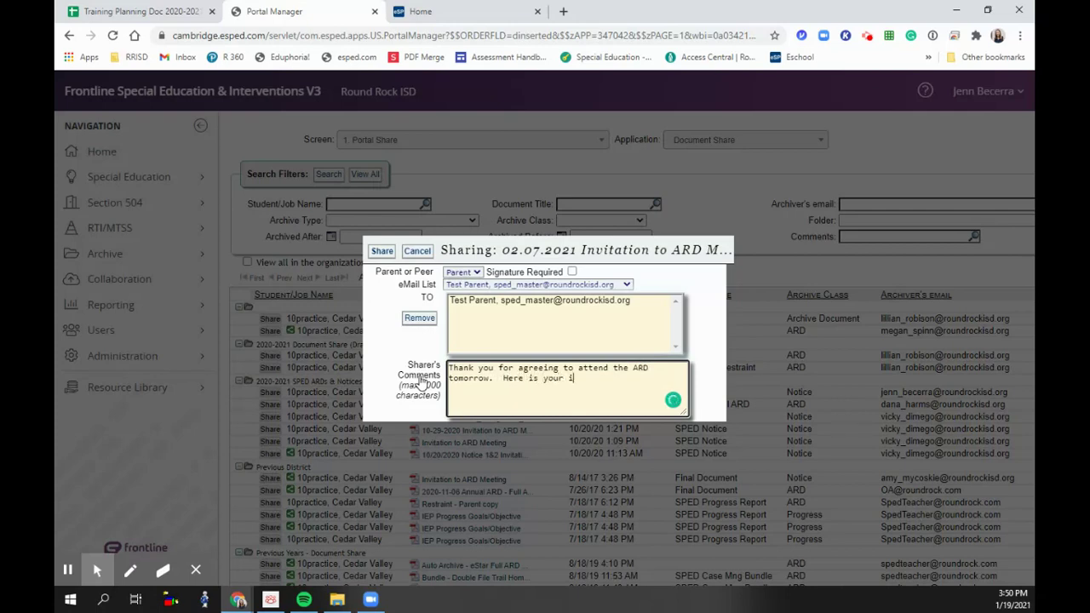
pyautogui.write('notice,')
pyautogui.write(' we will send')
pyautogui.write(' the ')
pyautogui.write('zoom detials in')
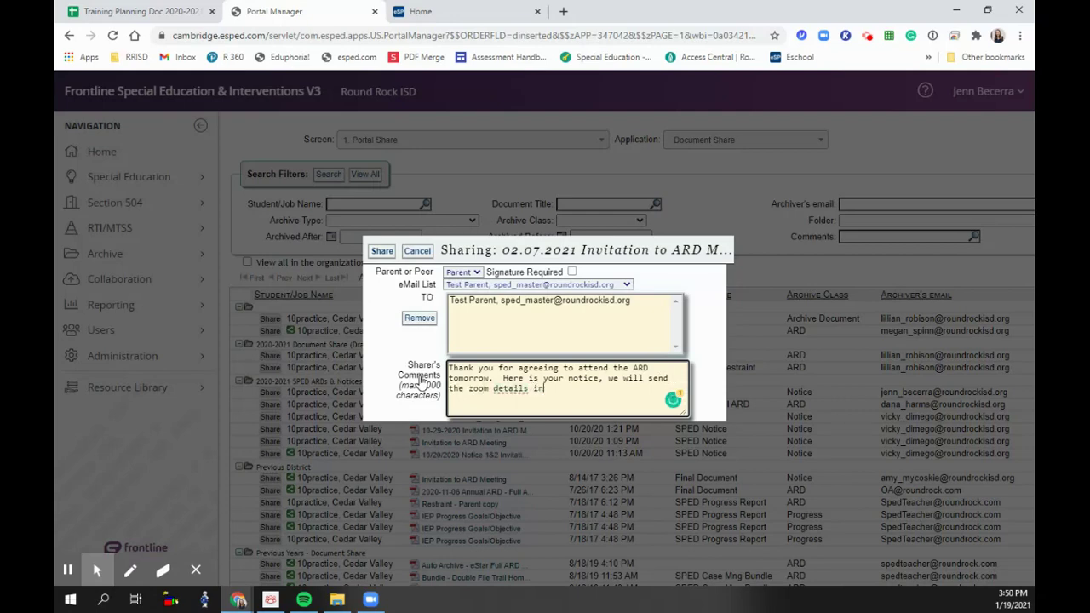
pyautogui.write(' abou')
pyautogui.write(' week f')
pyautogui.write(' before the AR')
pyautogui.write('D.')
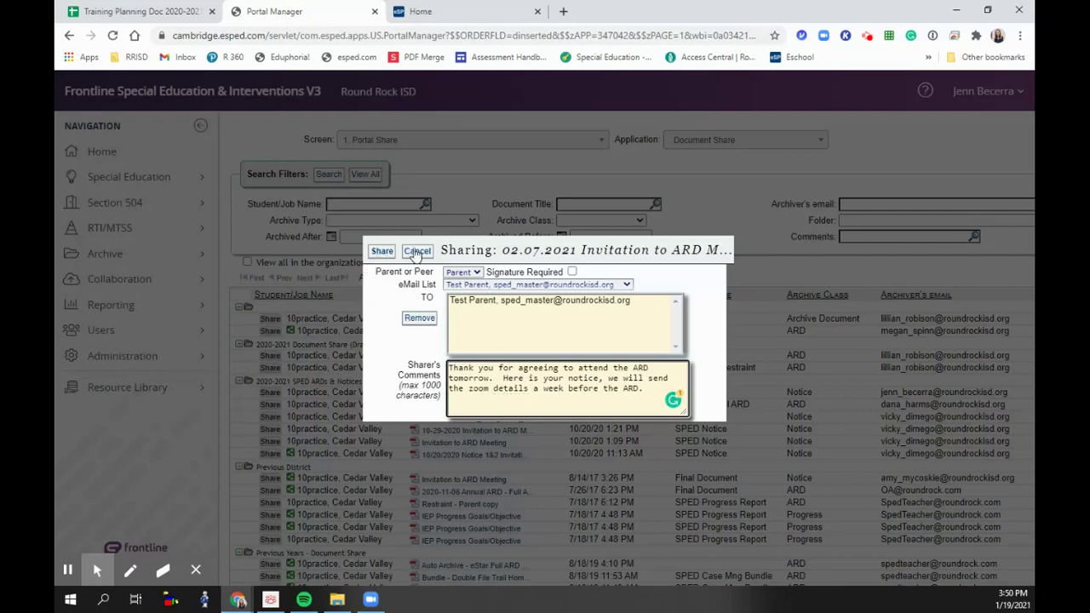
pyautogui.click(416, 251)
pyautogui.click(290, 331)
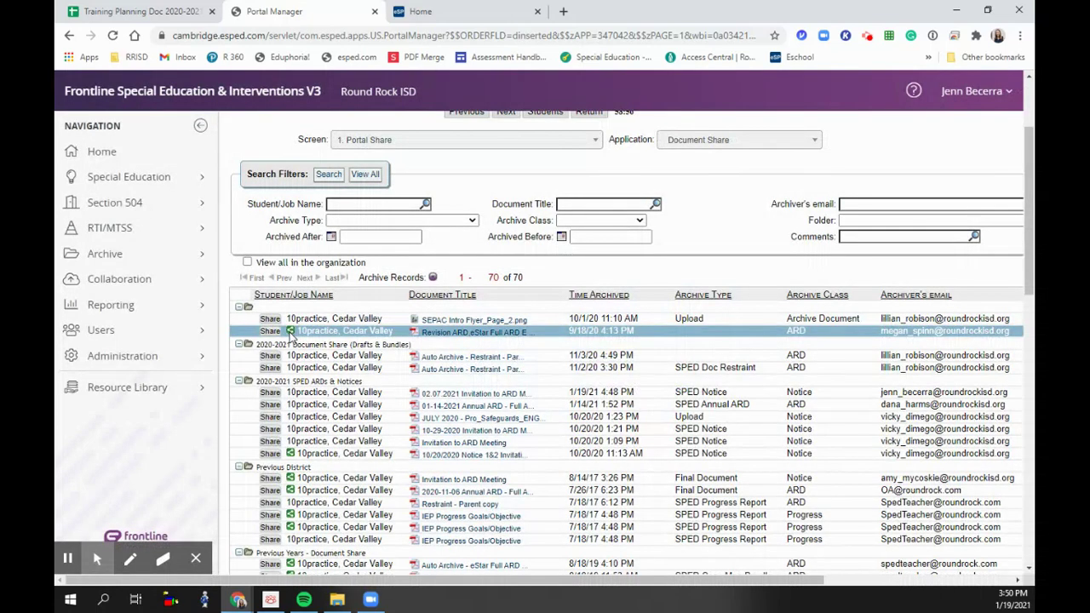
pyautogui.click(290, 334)
pyautogui.click(291, 332)
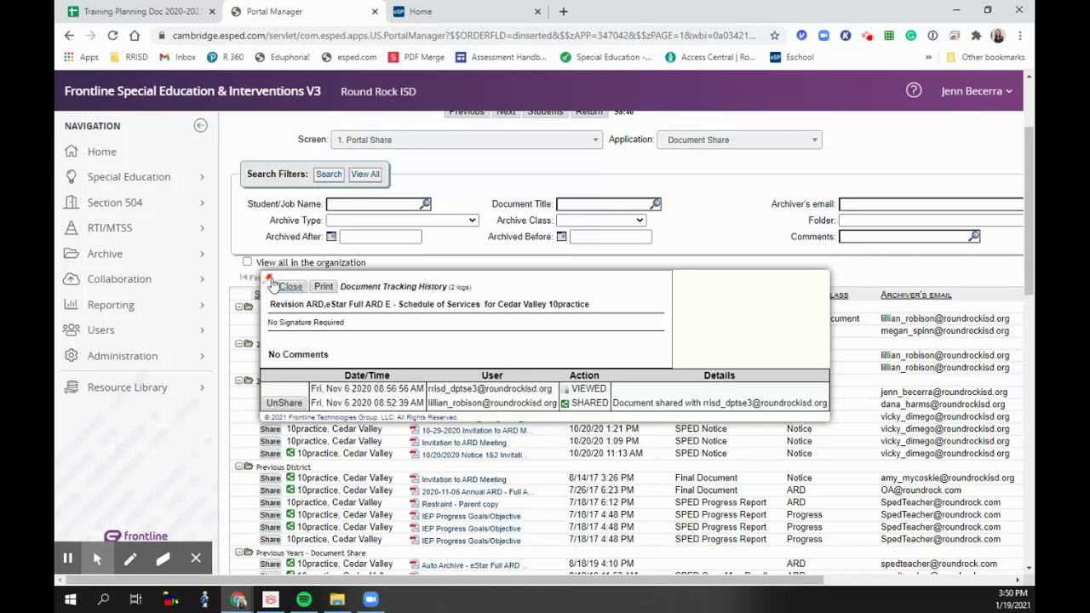
pyautogui.click(289, 286)
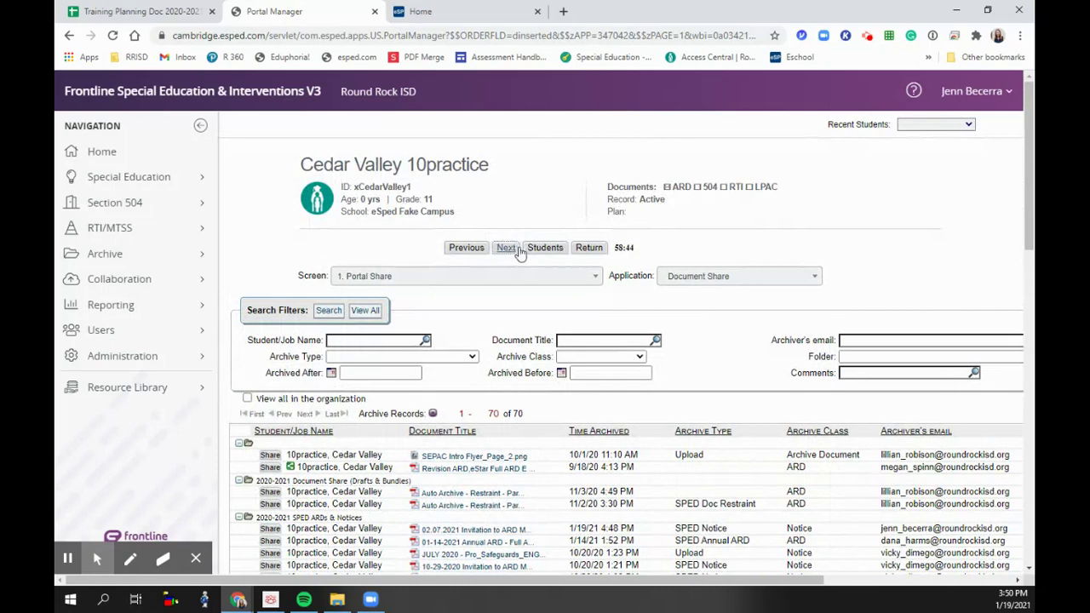